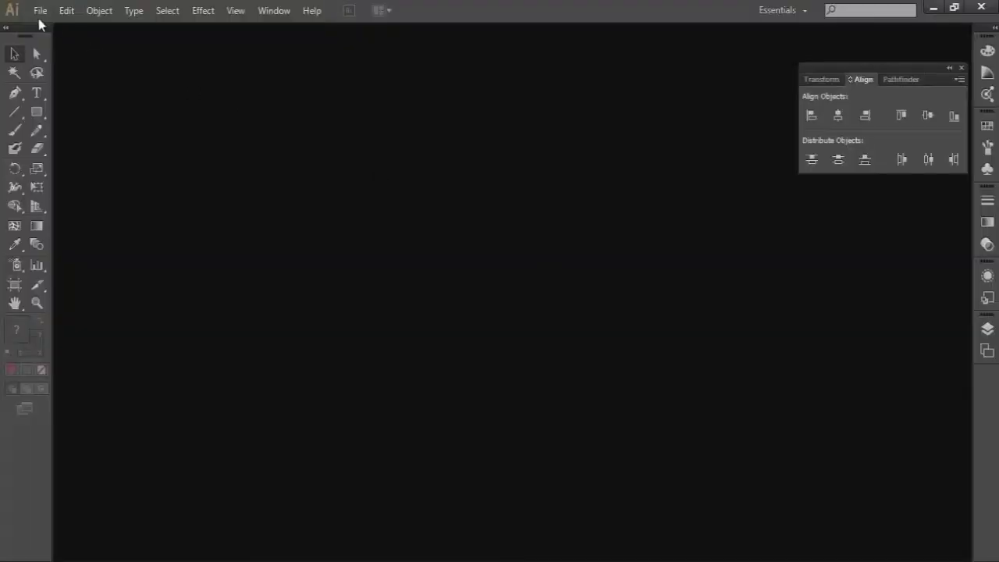
Step: Open and close the File menu twice without choosing a command
{"action": "left_click", "coordinate": [39, 11]}
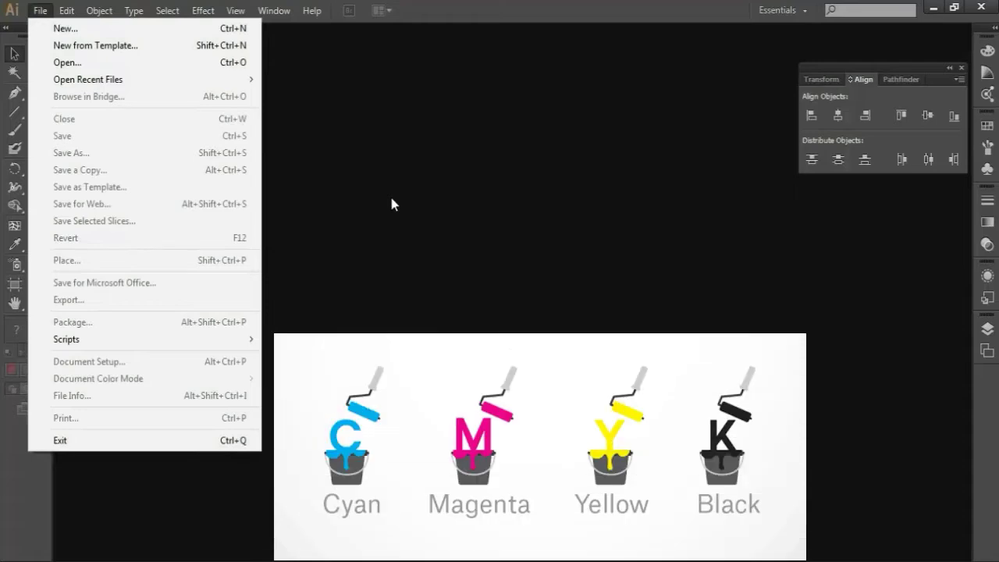
{"action": "left_click", "coordinate": [36, 15]}
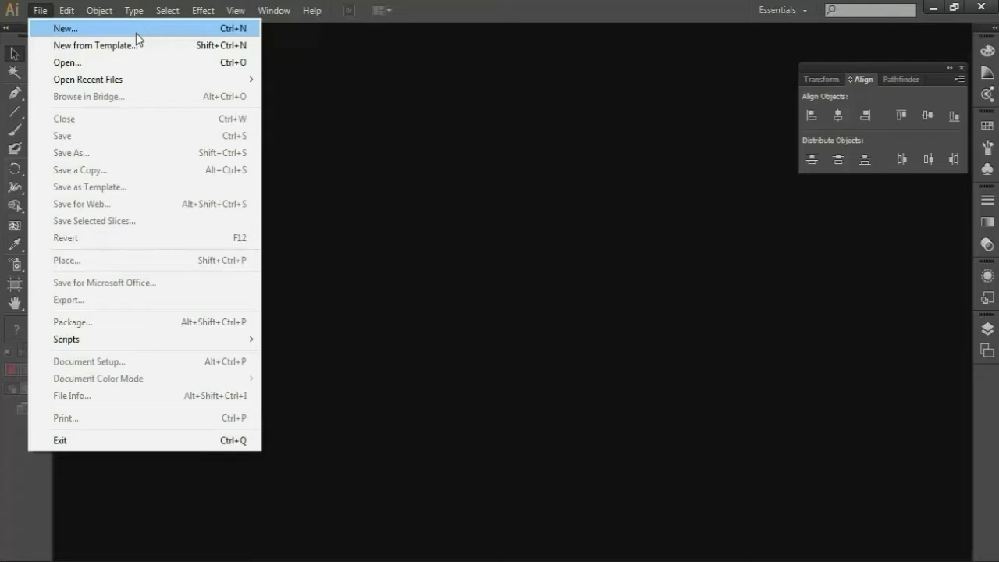
{"action": "left_click", "coordinate": [136, 33]}
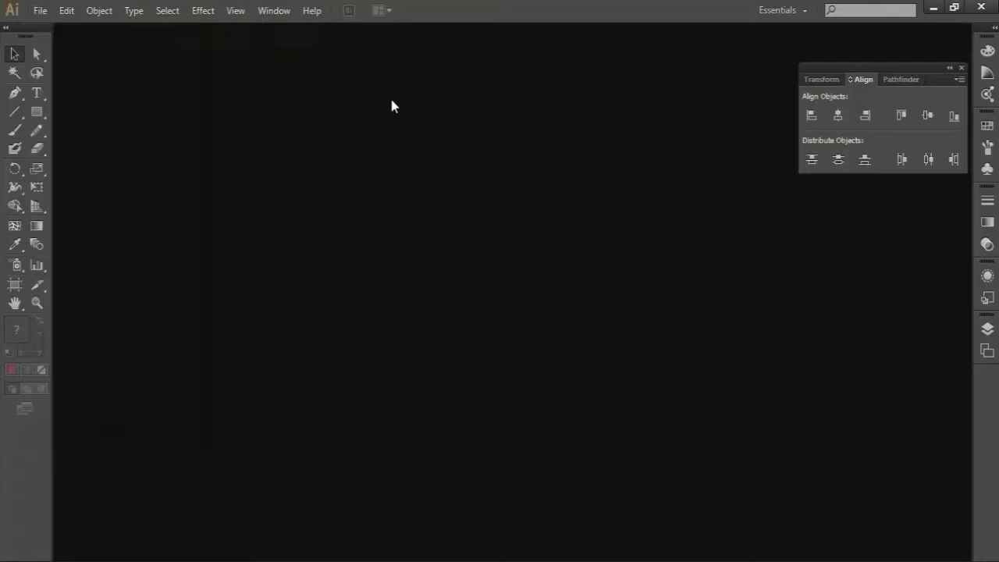
{"action": "left_click", "coordinate": [39, 10]}
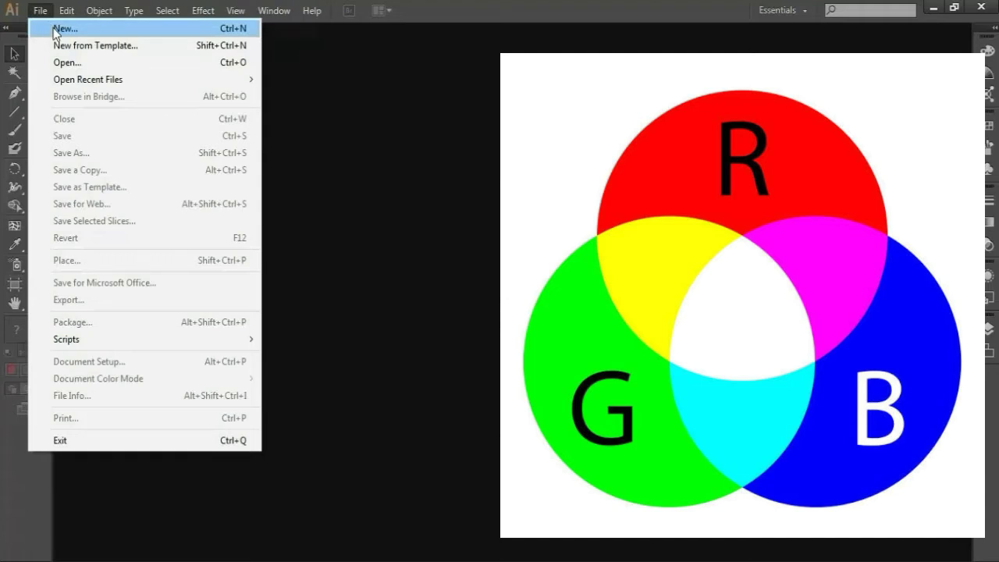
{"action": "left_click", "coordinate": [384, 164]}
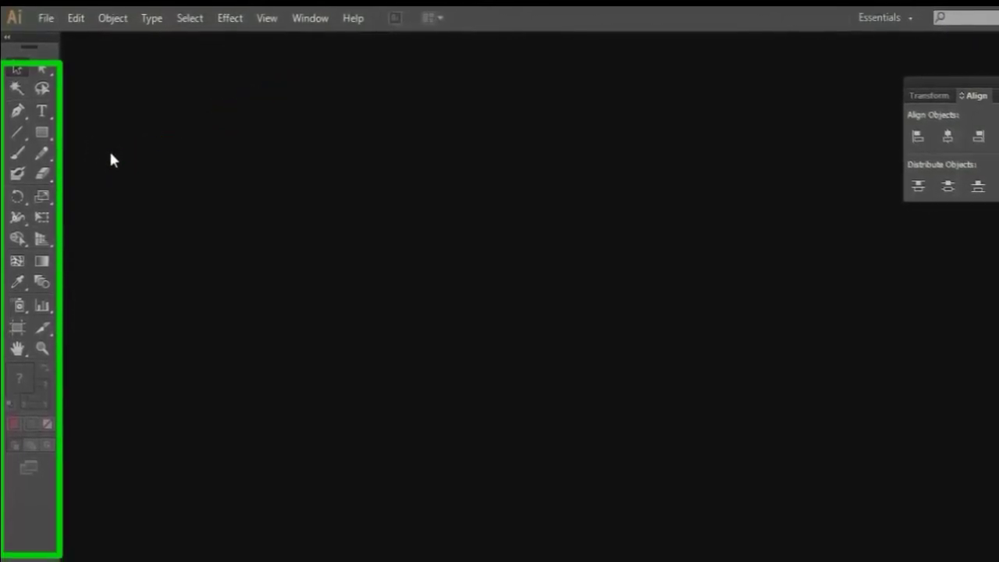
Step: Collapse the toolbox to one column, restore two columns, and show the File menu
{"action": "left_click", "coordinate": [6, 39]}
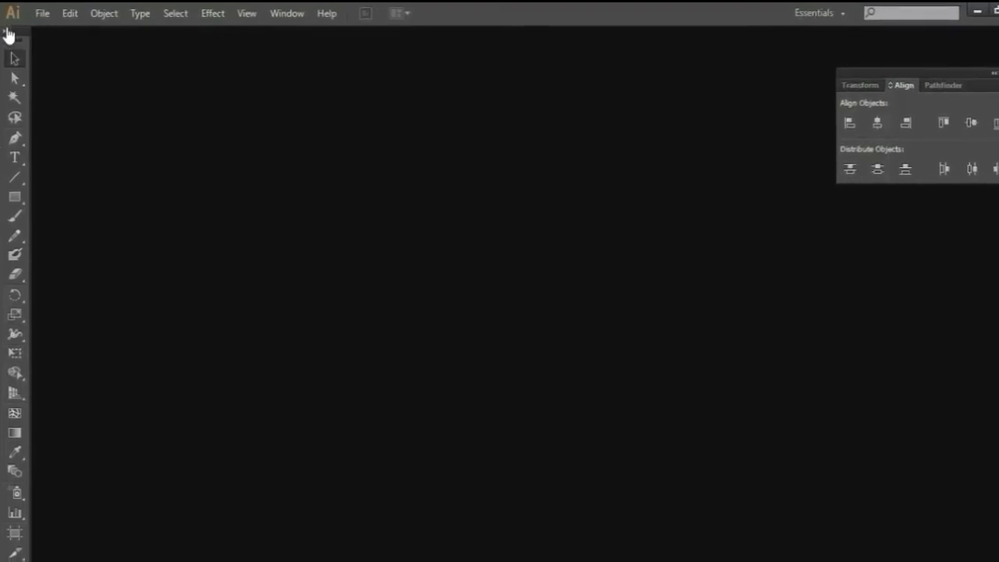
{"action": "left_click", "coordinate": [7, 35]}
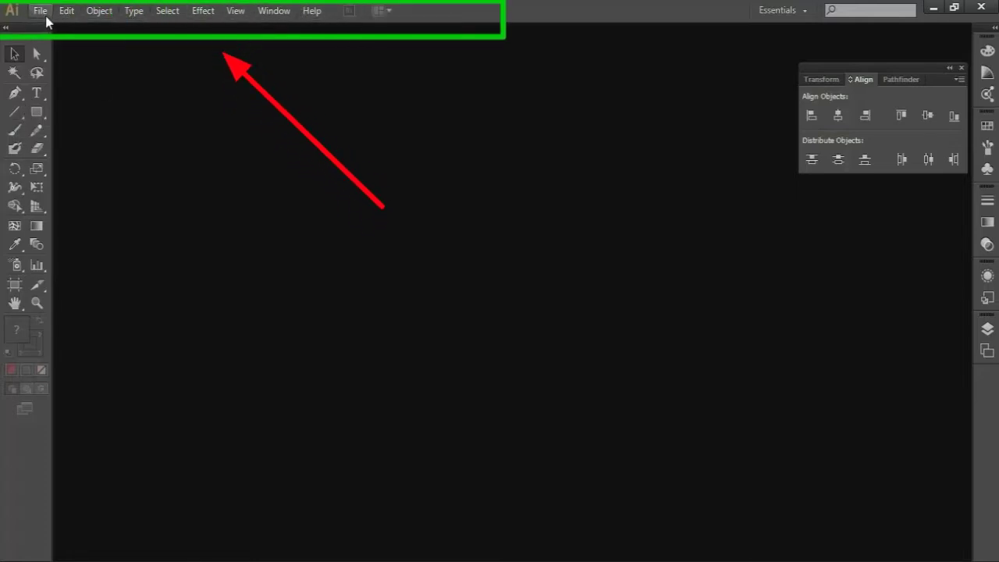
{"action": "left_click", "coordinate": [46, 16]}
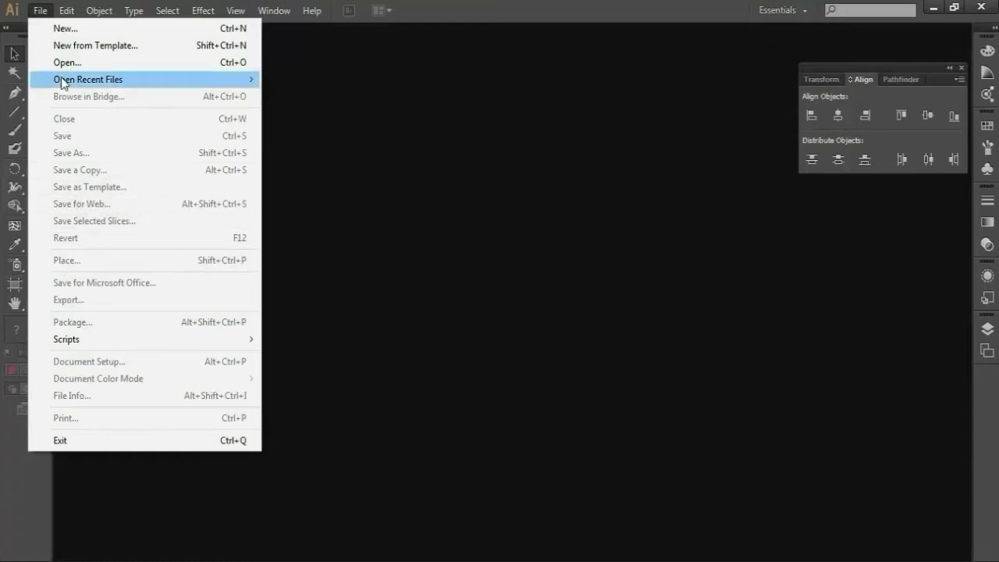
Step: Dismiss the File menu unchanged and switch to the Selection Tool
{"action": "left_click", "coordinate": [352, 206]}
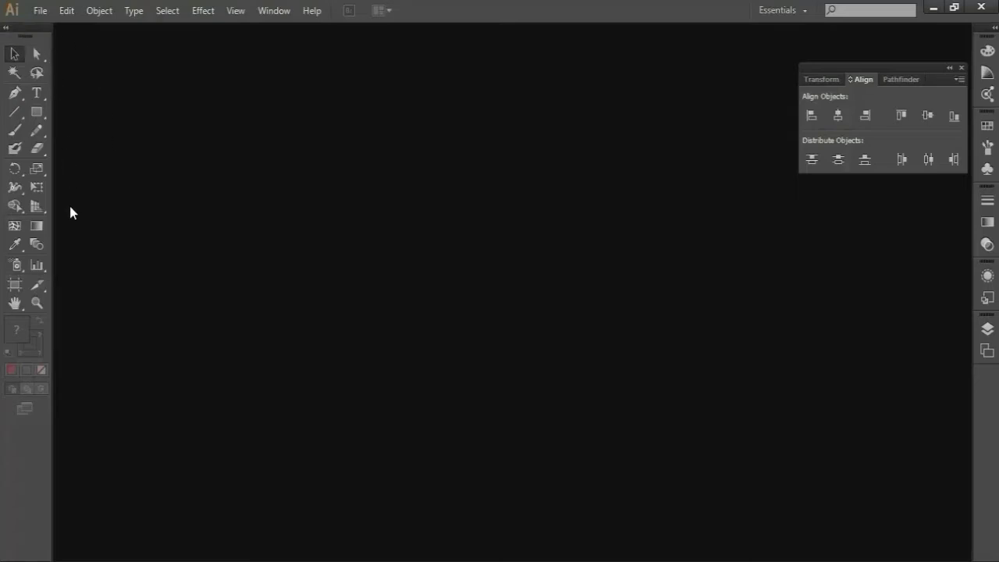
{"action": "left_click", "coordinate": [14, 55]}
Step: Close the Align panel group and reopen it via Window > Align
{"action": "left_click", "coordinate": [277, 12]}
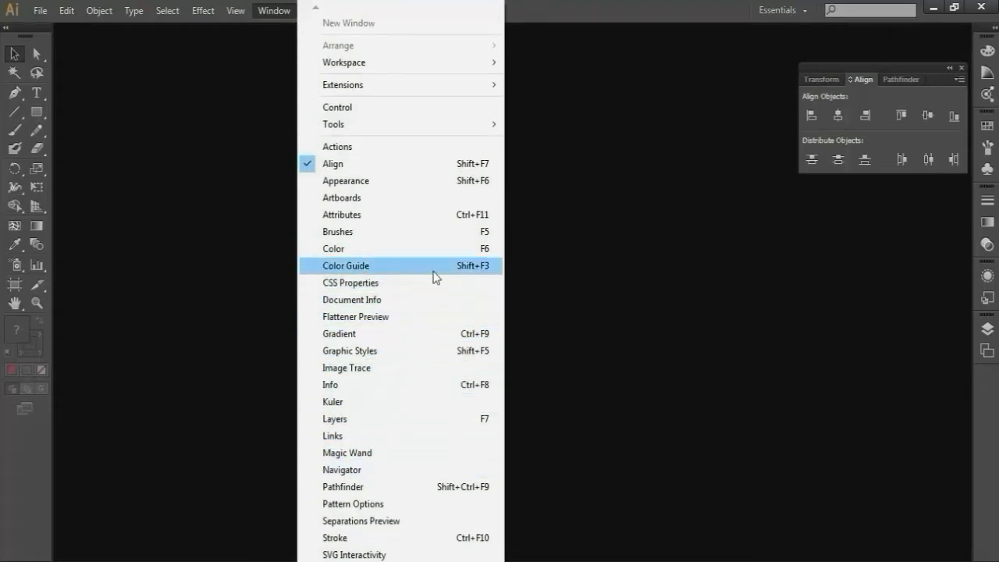
{"action": "left_click", "coordinate": [958, 75]}
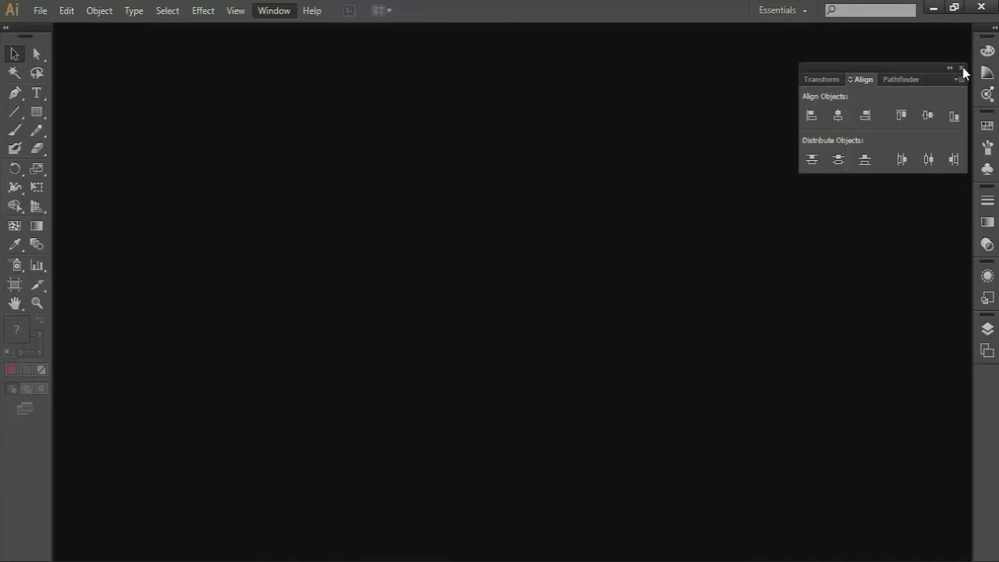
{"action": "left_click", "coordinate": [961, 68]}
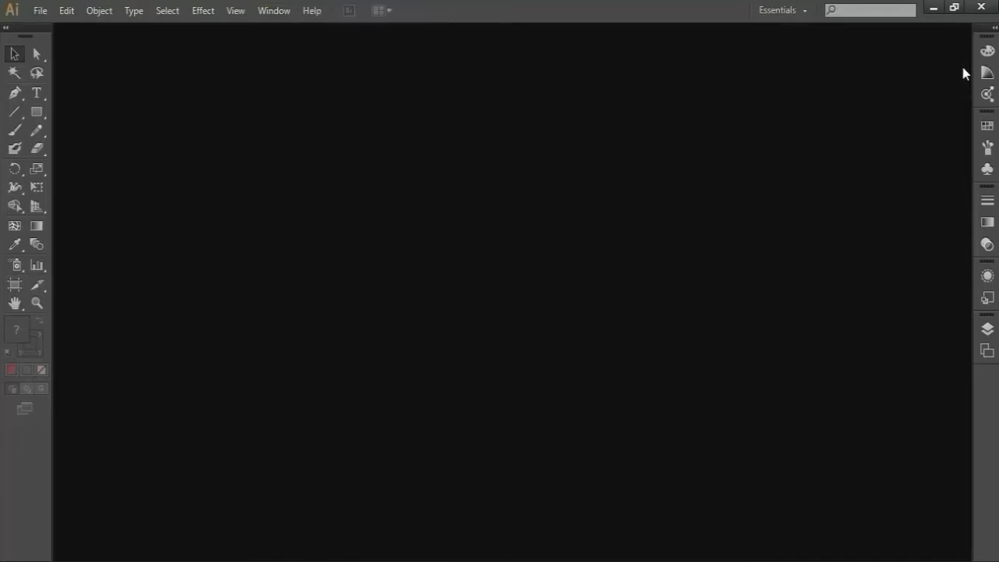
{"action": "left_click", "coordinate": [279, 12]}
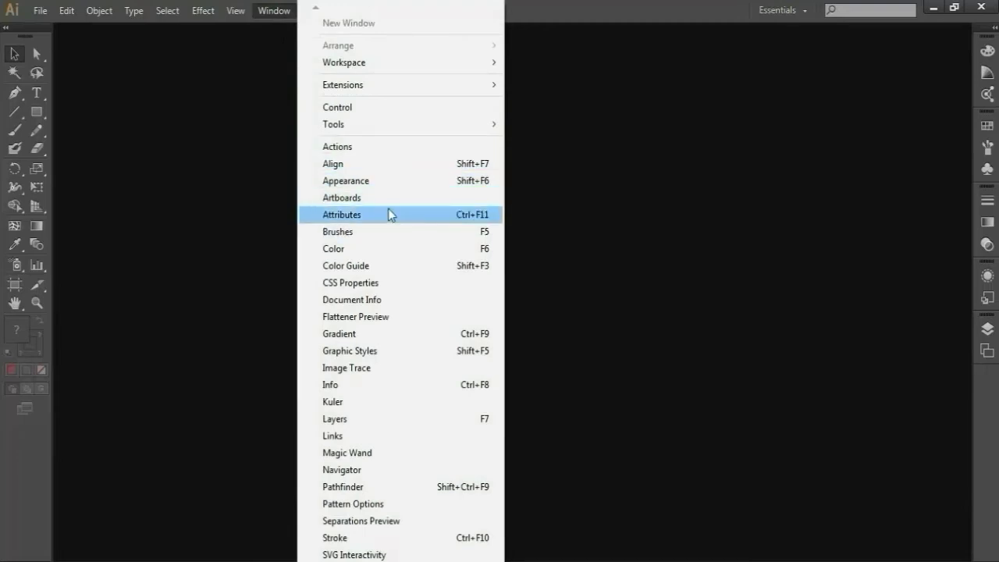
{"action": "left_click", "coordinate": [385, 165]}
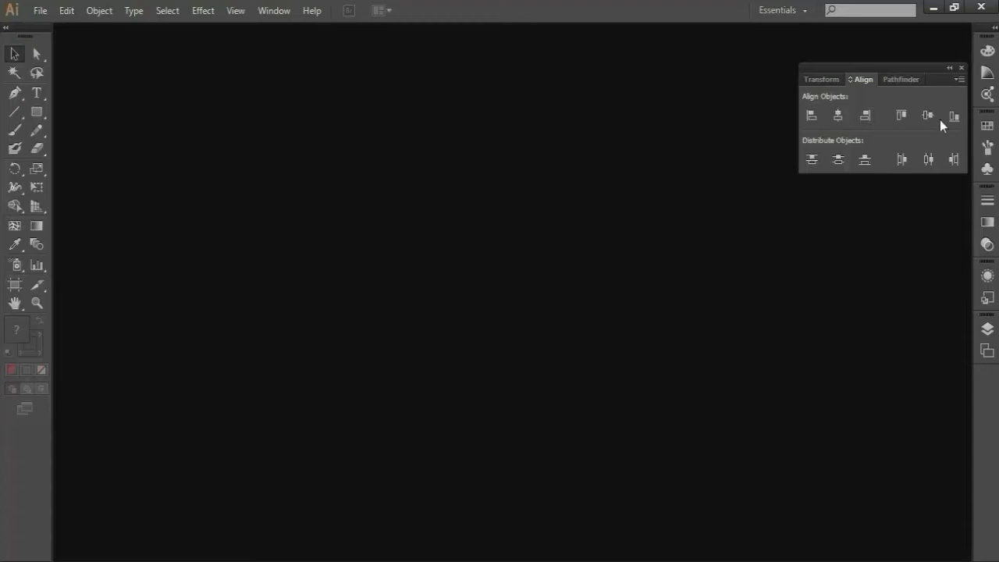
Step: Flip the panel group through Transform to Pathfinder, then show the Window menu
{"action": "left_click", "coordinate": [820, 80]}
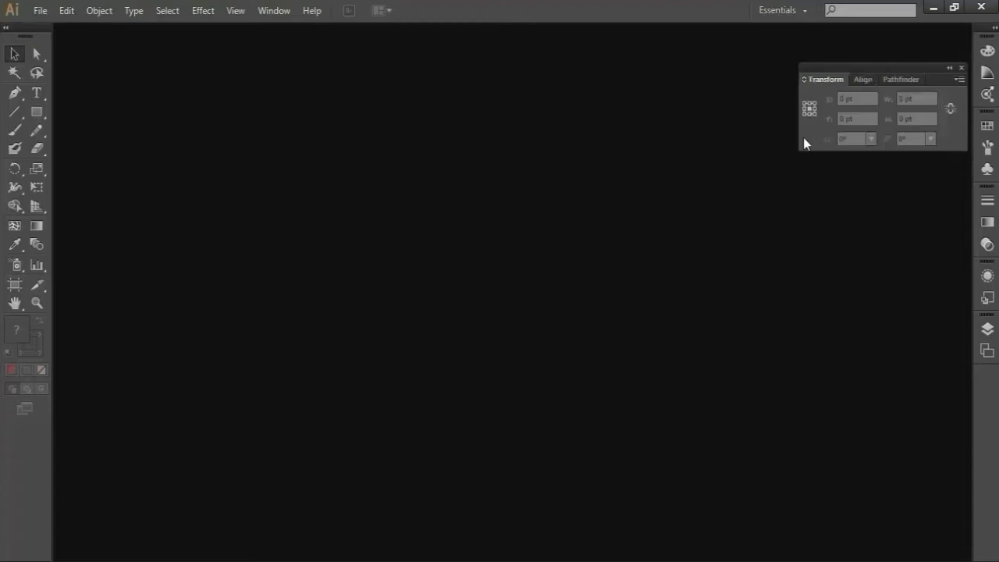
{"action": "left_click", "coordinate": [905, 80]}
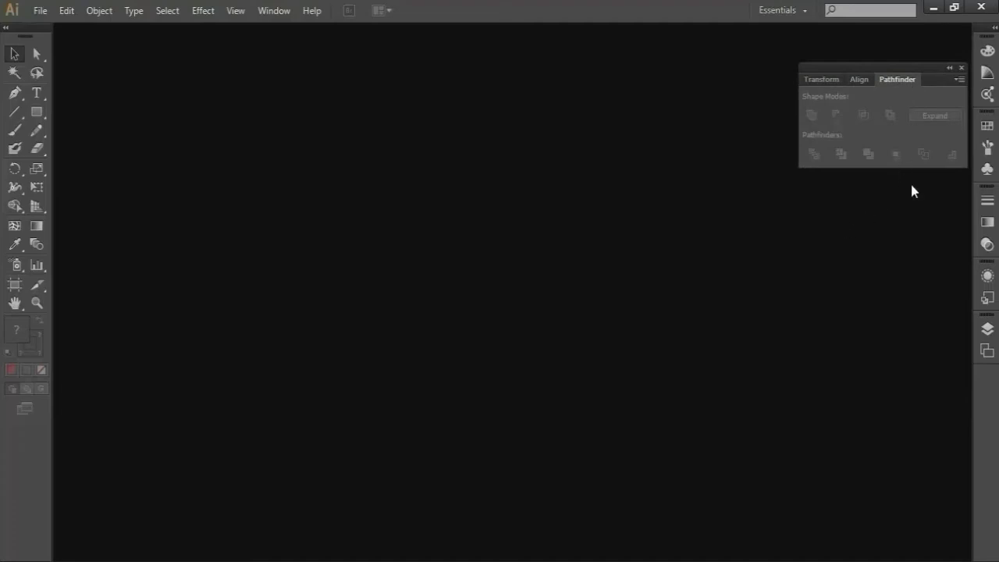
{"action": "left_click", "coordinate": [274, 12]}
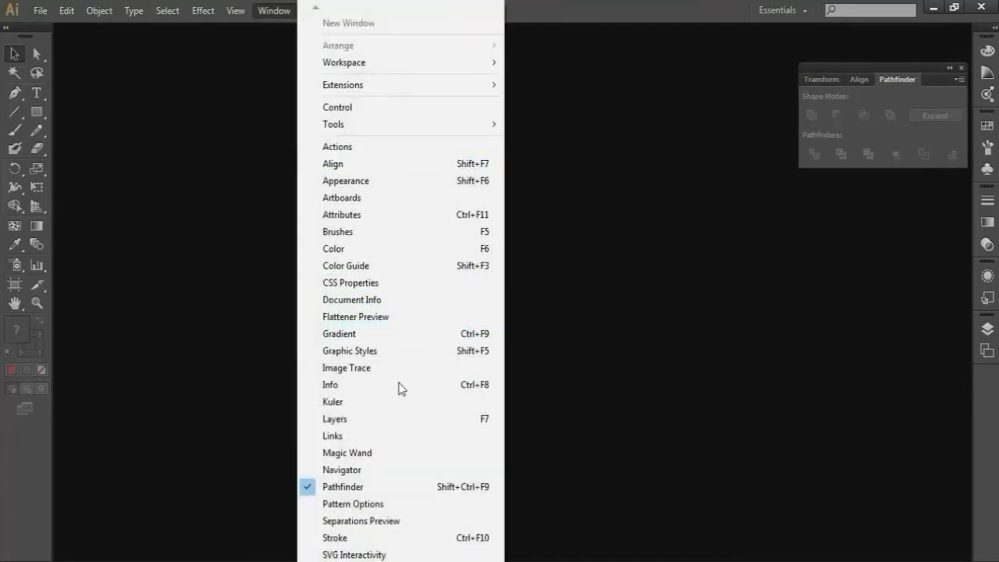
Step: Open the Layers panel and dock it beneath Pathfinder in the right-hand dock
{"action": "left_click", "coordinate": [363, 420]}
{"action": "left_click_drag", "start_coordinate": [910, 324], "coordinate": [878, 330]}
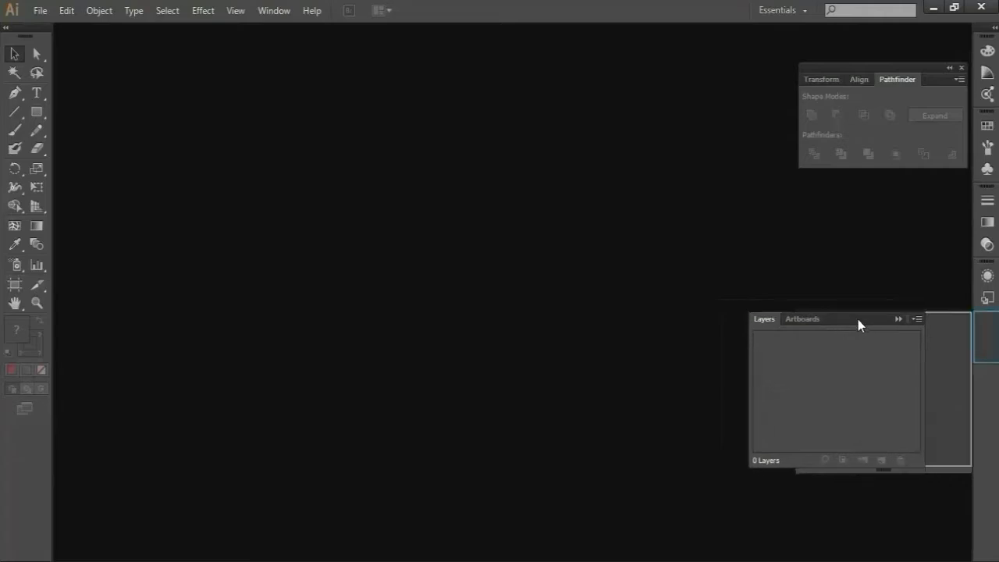
{"action": "left_click_drag", "start_coordinate": [877, 329], "coordinate": [901, 178]}
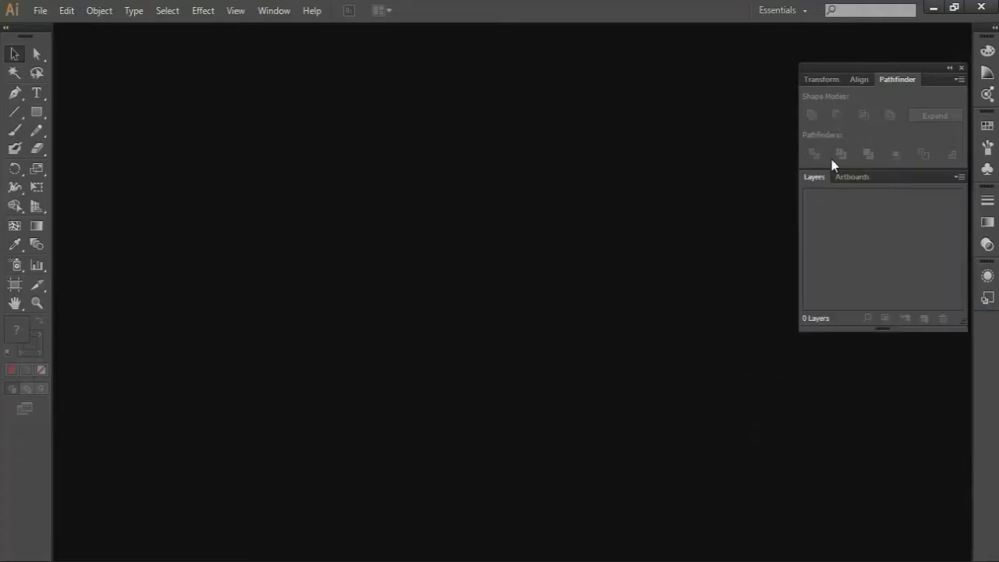
{"action": "left_click_drag", "start_coordinate": [857, 67], "coordinate": [584, 66]}
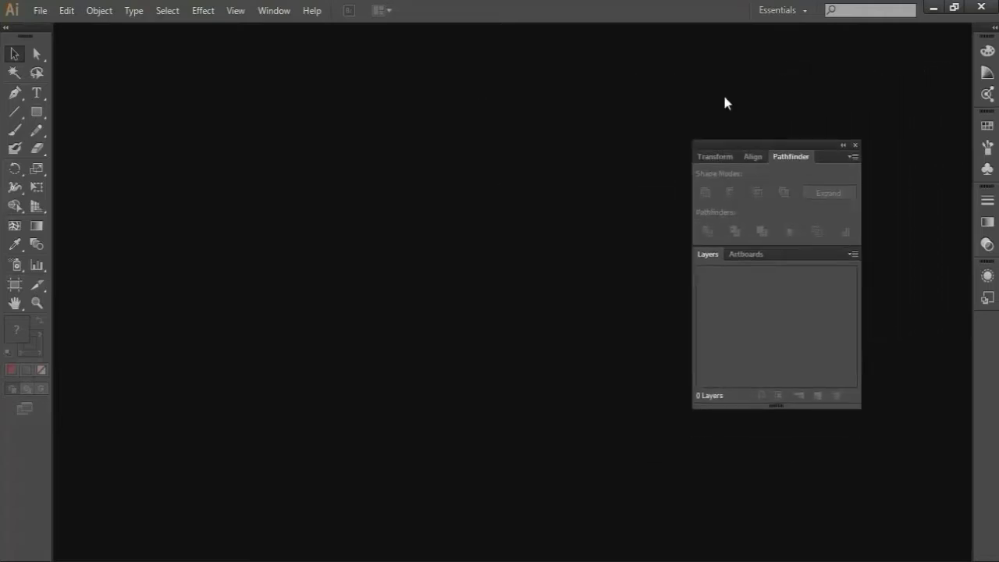
{"action": "left_click_drag", "start_coordinate": [631, 103], "coordinate": [873, 22]}
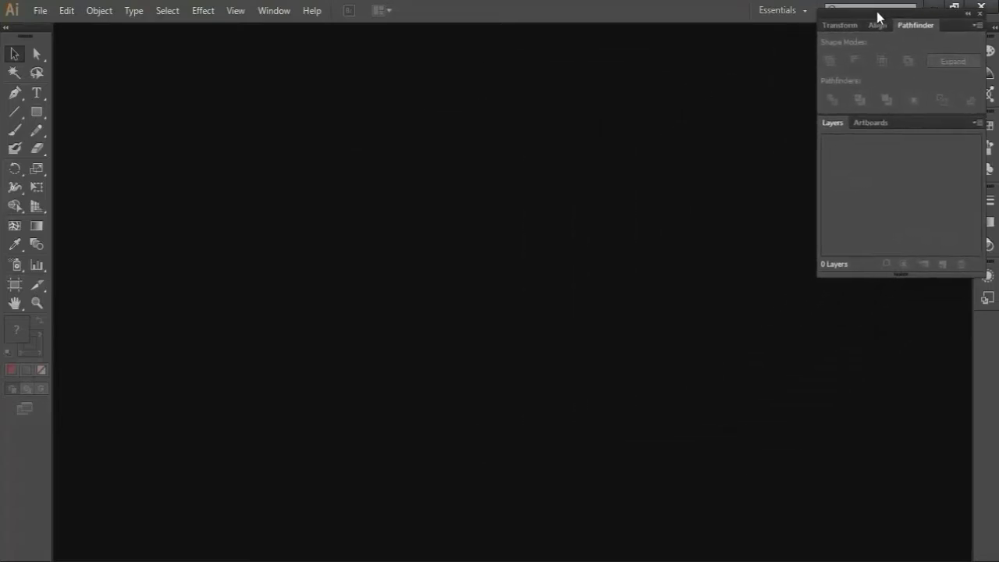
{"action": "left_click_drag", "start_coordinate": [874, 22], "coordinate": [866, 29]}
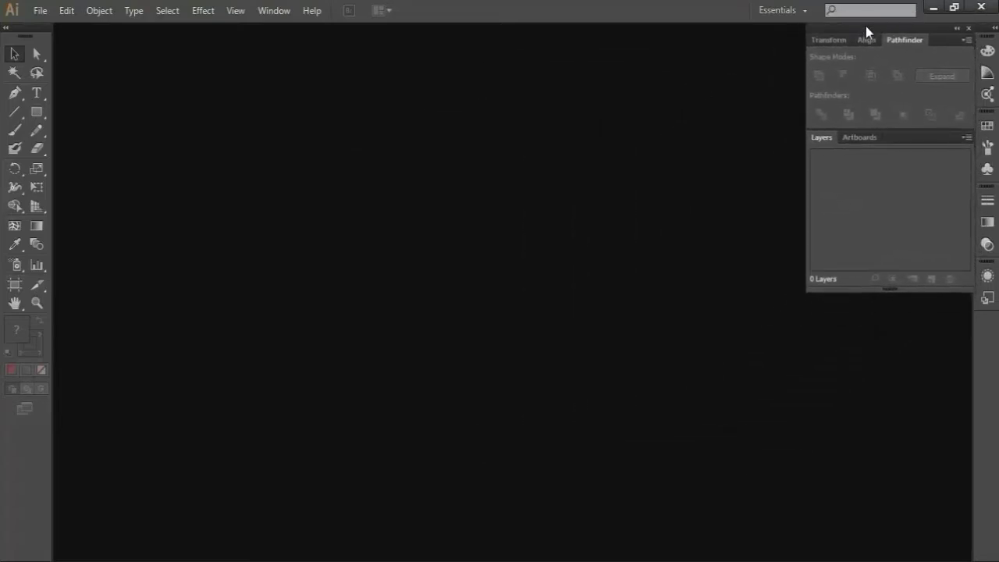
Step: Dismiss the Window menu unchanged and show the File menu instead
{"action": "left_click", "coordinate": [274, 11]}
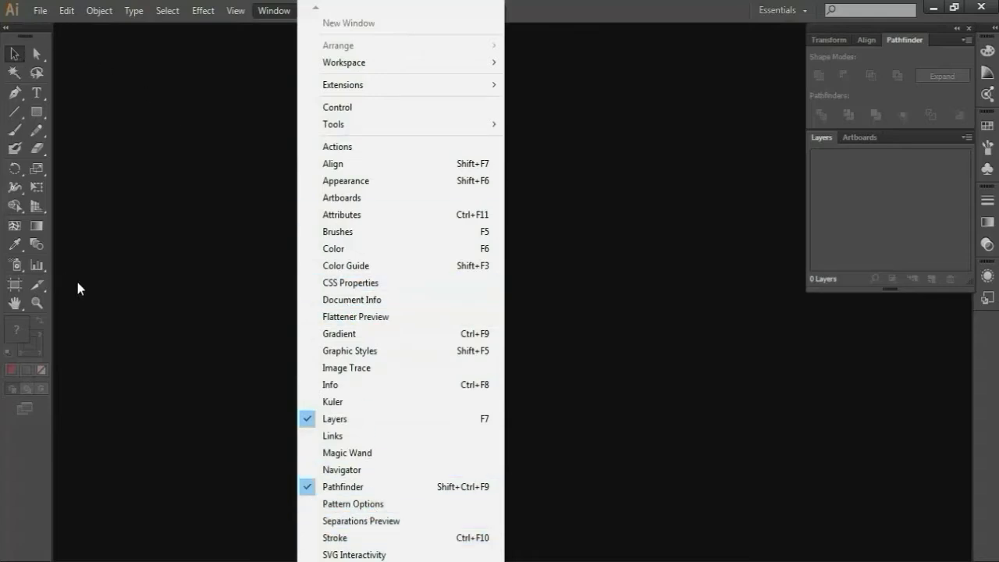
{"action": "left_click", "coordinate": [131, 243]}
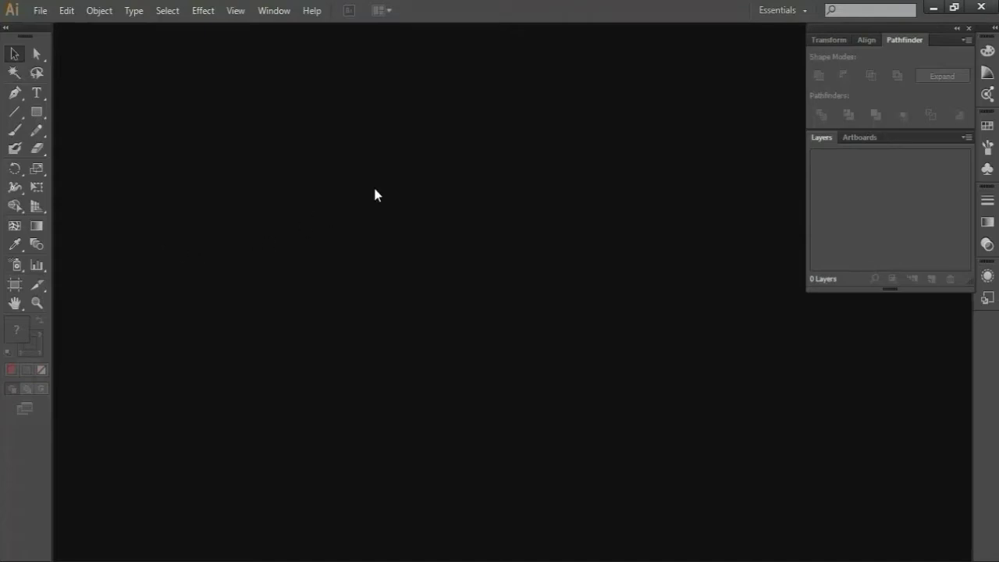
{"action": "left_click", "coordinate": [41, 15]}
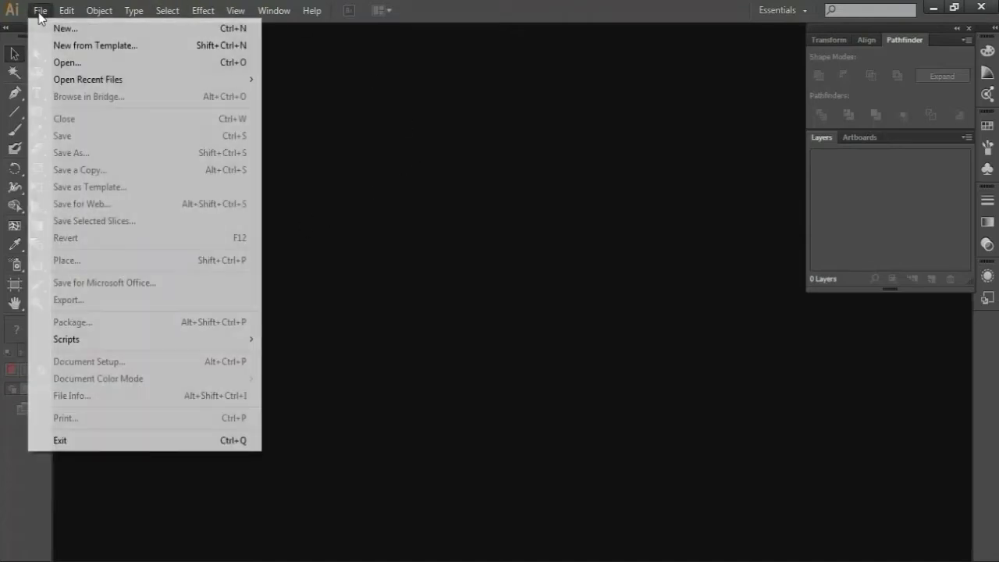
Step: Start a new document, enter its name, and switch the profile to Print
{"action": "left_click", "coordinate": [74, 31]}
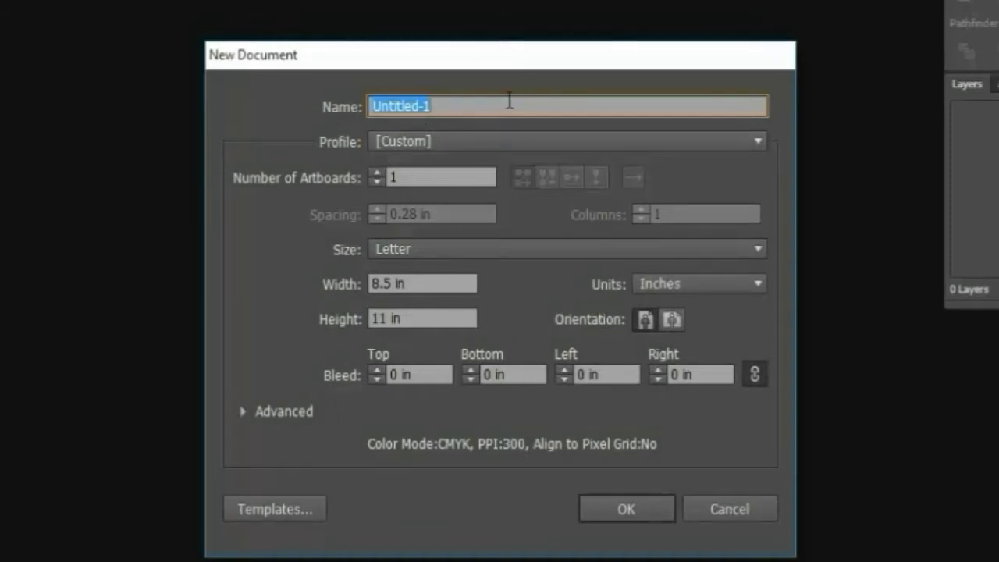
{"action": "type", "text": "mh "}
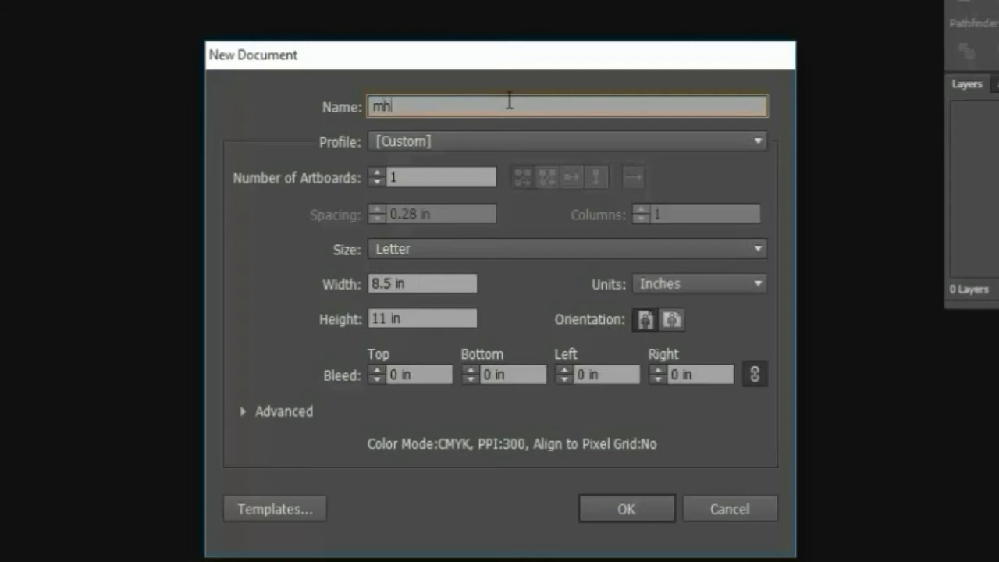
{"action": "type", "text": "a"}
{"action": "type", "text": "hmed"}
{"action": "key", "text": "Tab"}
{"action": "key", "text": "Up"}
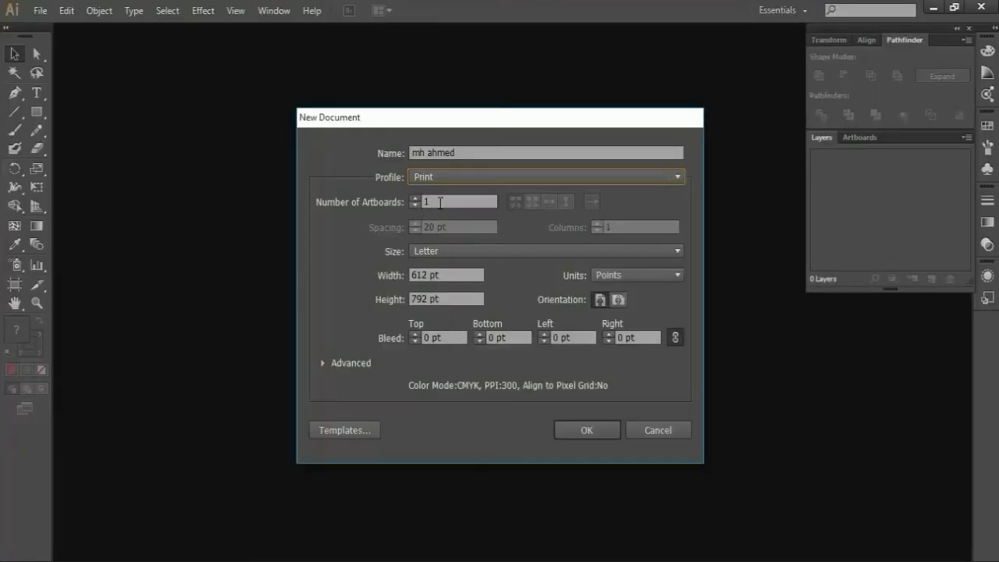
Step: Give the new document 2 artboards and the A4 page size (595.28 × 841.89 pt)
{"action": "left_click", "coordinate": [440, 202]}
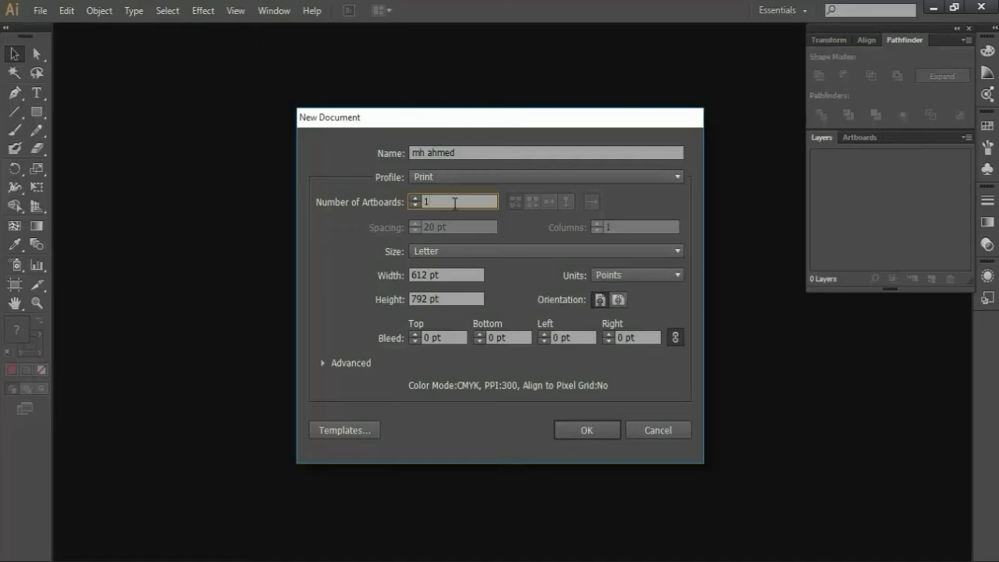
{"action": "type", "text": "2"}
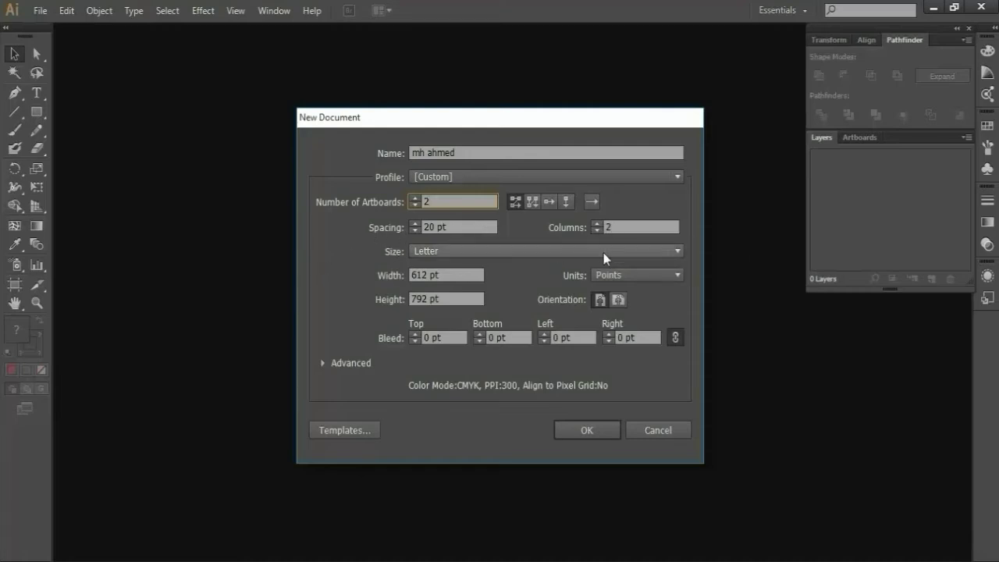
{"action": "left_click", "coordinate": [489, 251]}
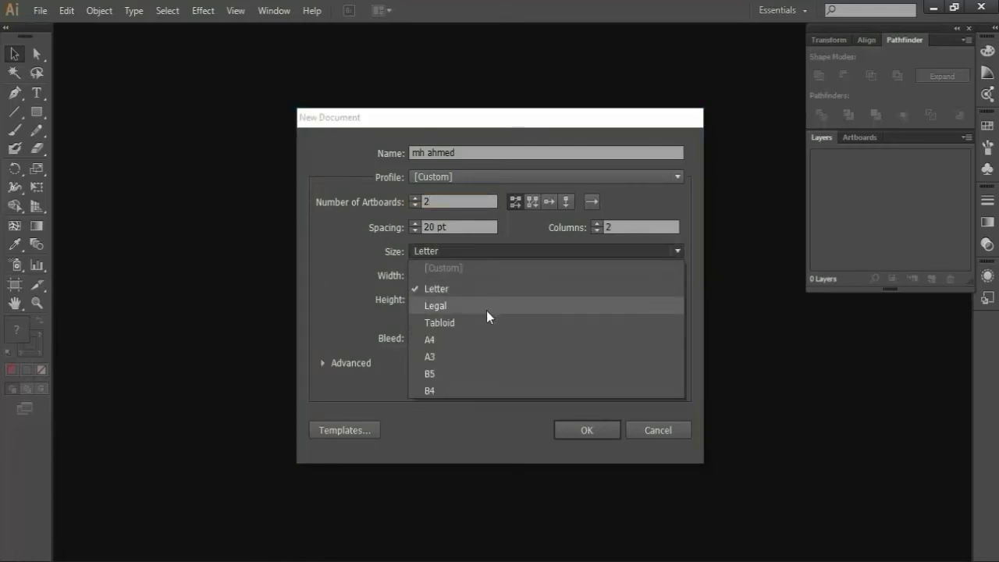
{"action": "left_click", "coordinate": [363, 269]}
{"action": "left_click", "coordinate": [460, 274]}
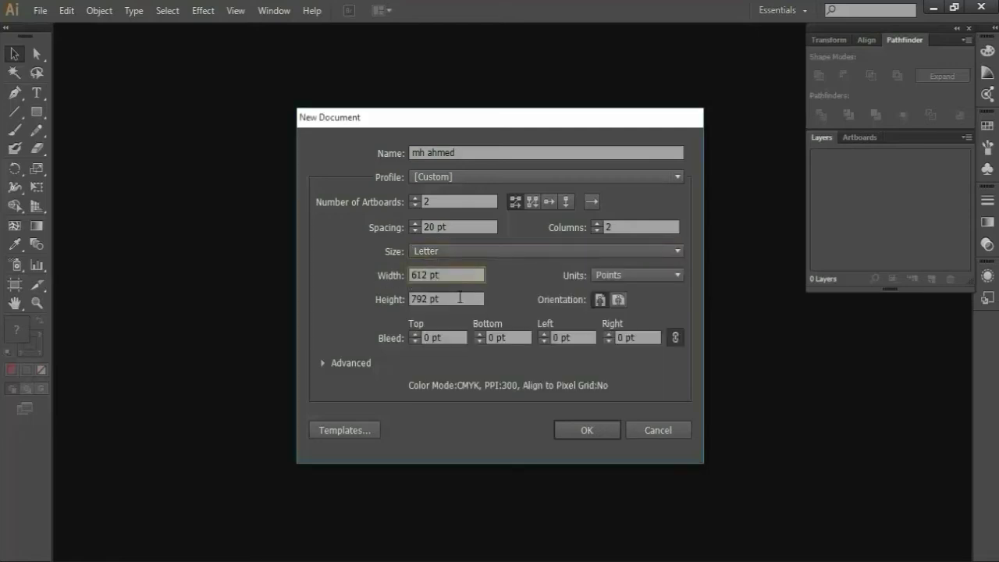
{"action": "left_click", "coordinate": [459, 298]}
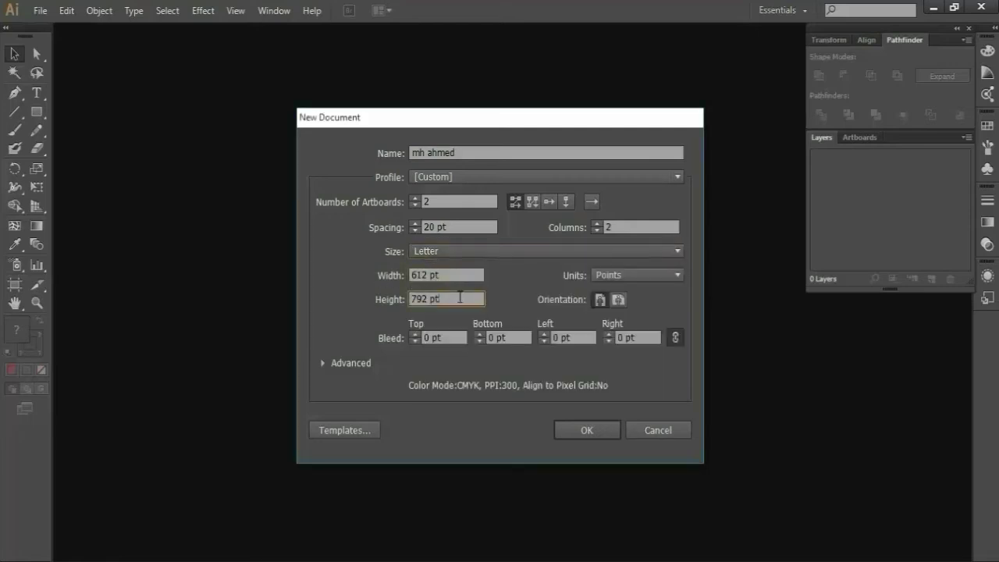
{"action": "left_click", "coordinate": [478, 249]}
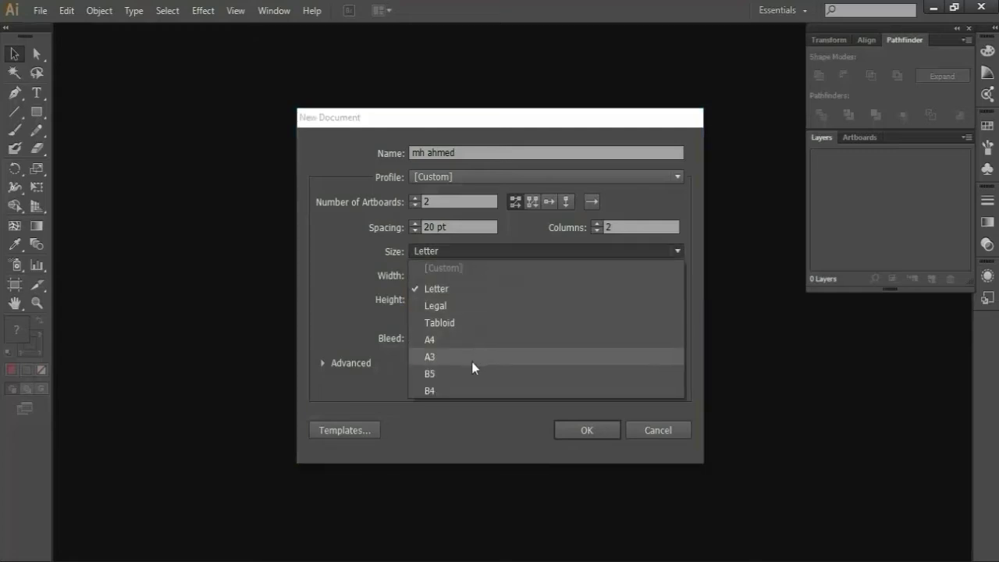
{"action": "left_click", "coordinate": [462, 340]}
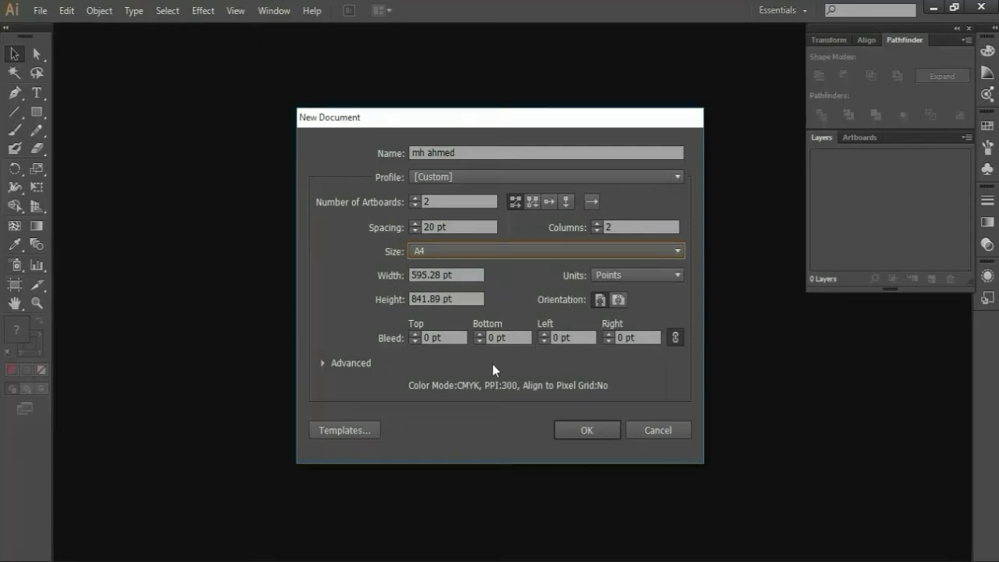
{"action": "left_click", "coordinate": [643, 275]}
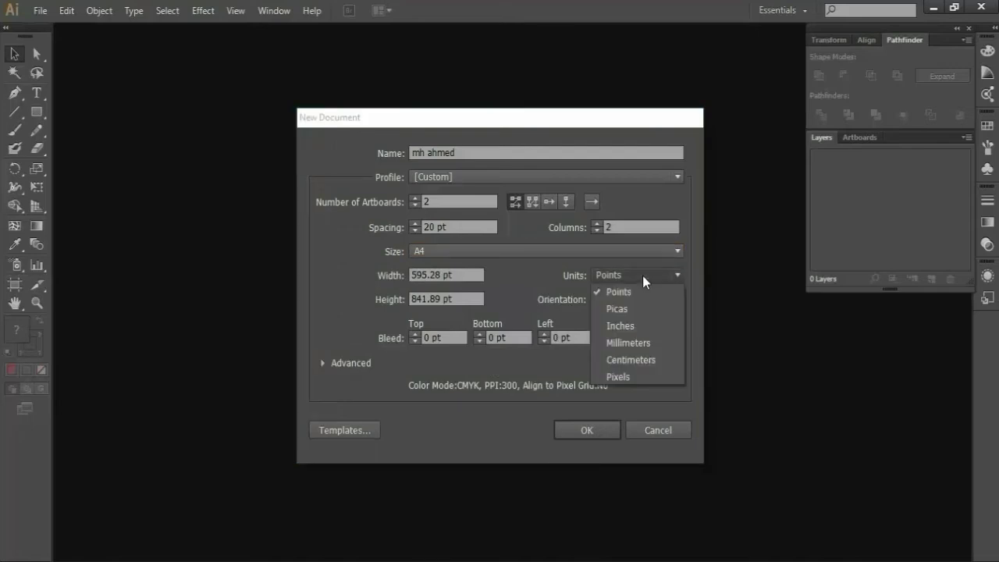
Step: Switch units to Inches, keep Portrait orientation, and create the two-artboard A4 document
{"action": "left_click", "coordinate": [653, 328]}
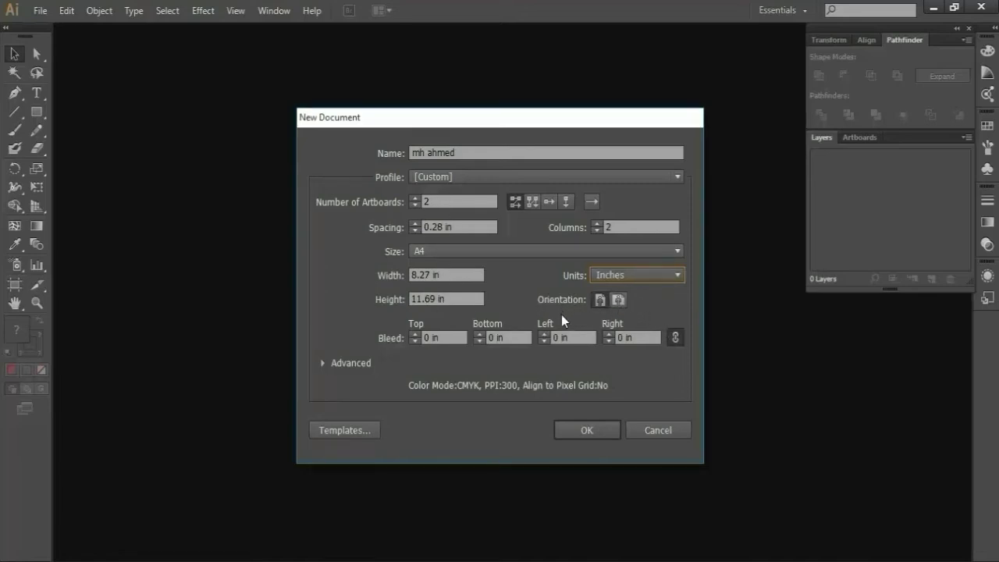
{"action": "left_click", "coordinate": [620, 301]}
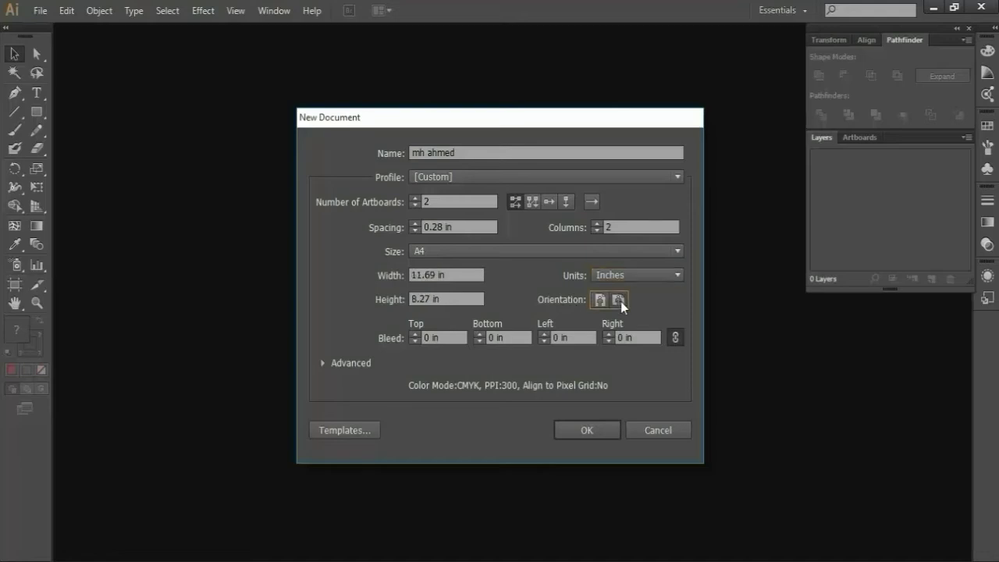
{"action": "left_click", "coordinate": [603, 301]}
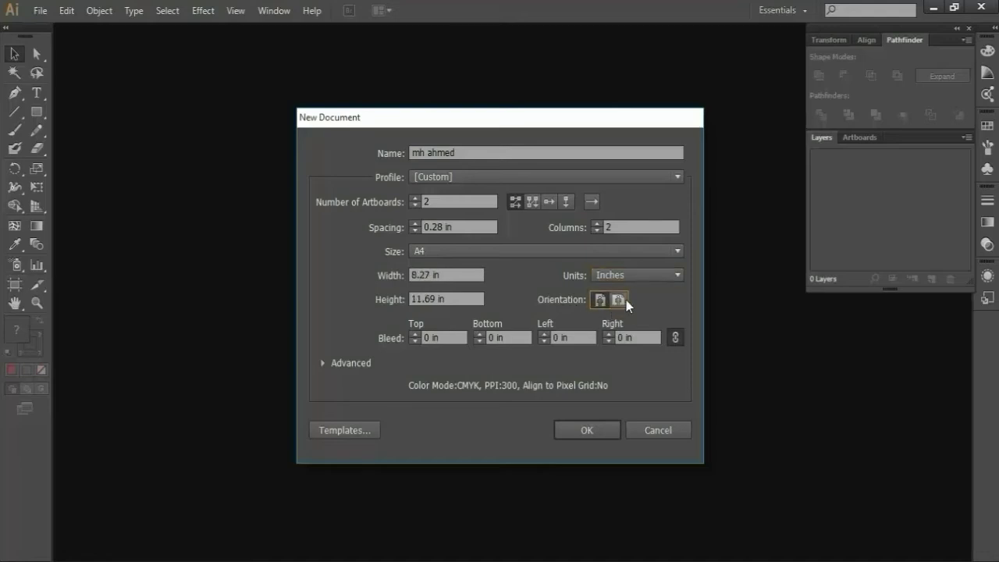
{"action": "left_click", "coordinate": [623, 299]}
{"action": "left_click", "coordinate": [600, 305]}
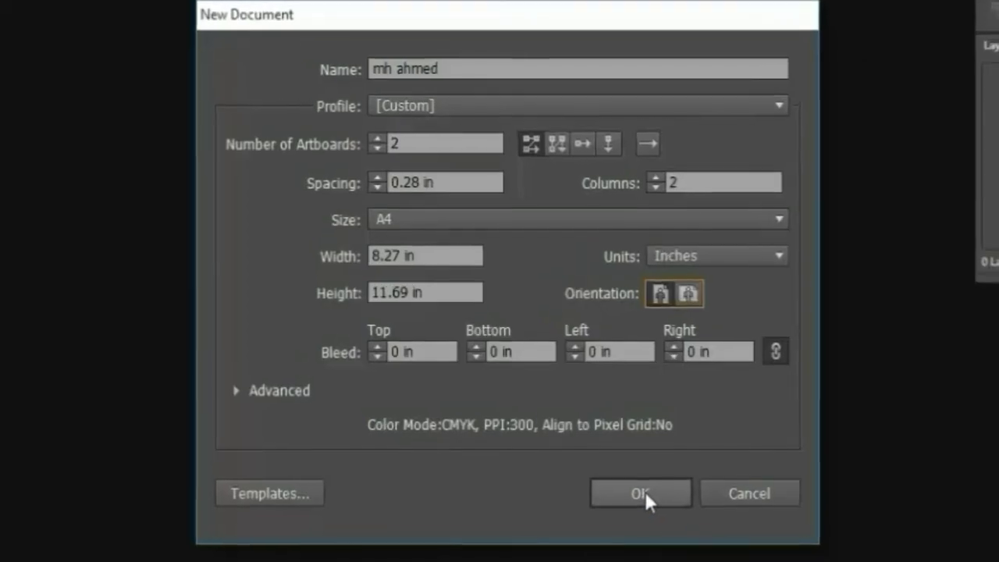
{"action": "left_click", "coordinate": [645, 491]}
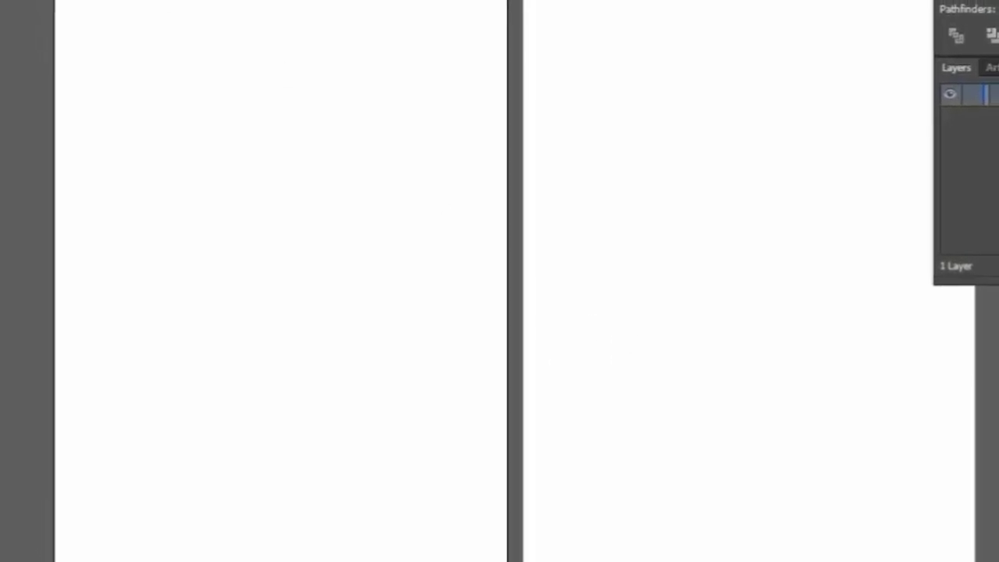
Step: Close the two-artboard document and start a new one named 'tyer' on the Custom profile
{"action": "key", "text": "ctrl+w"}
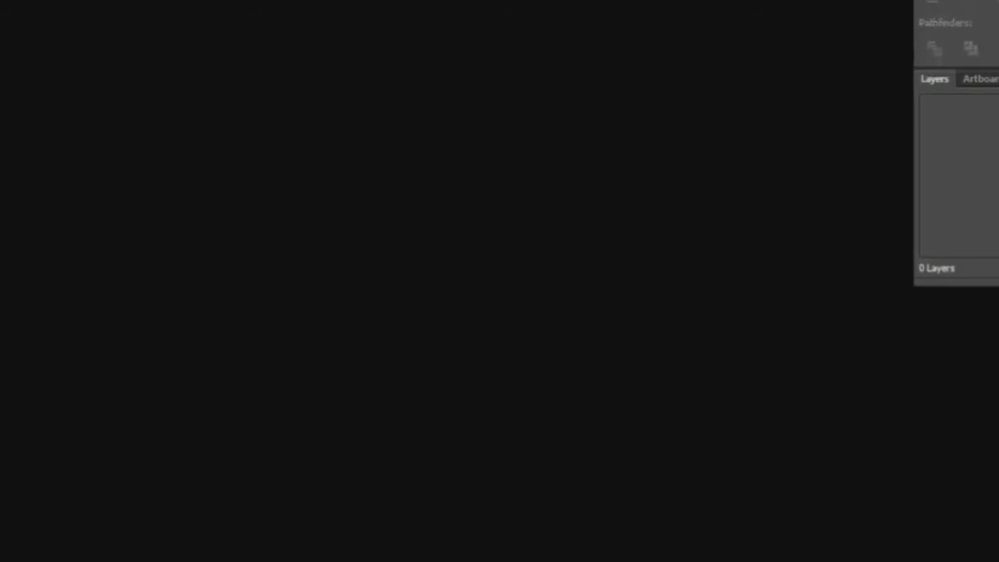
{"action": "key", "text": "alt+f"}
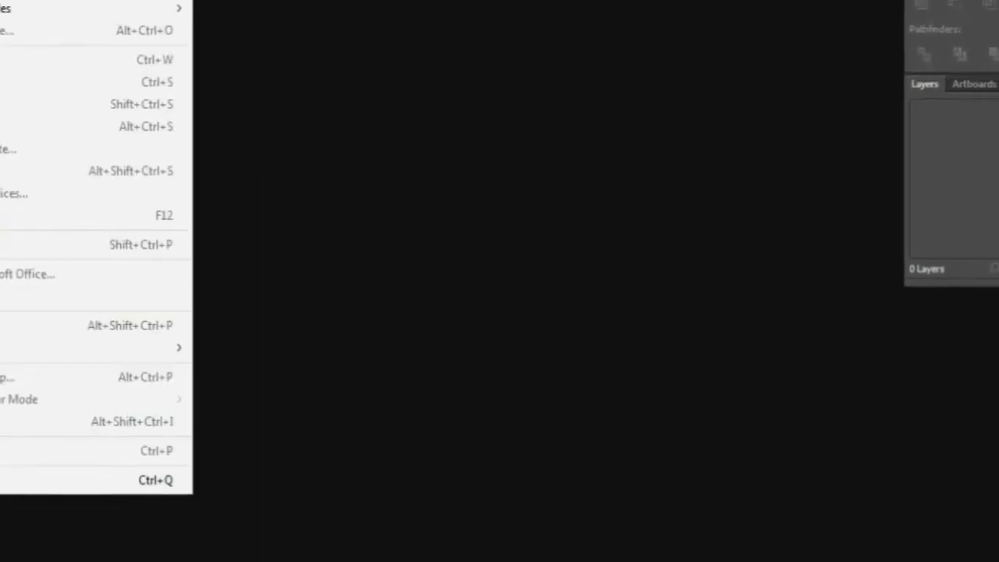
{"action": "key", "text": "ctrl+n"}
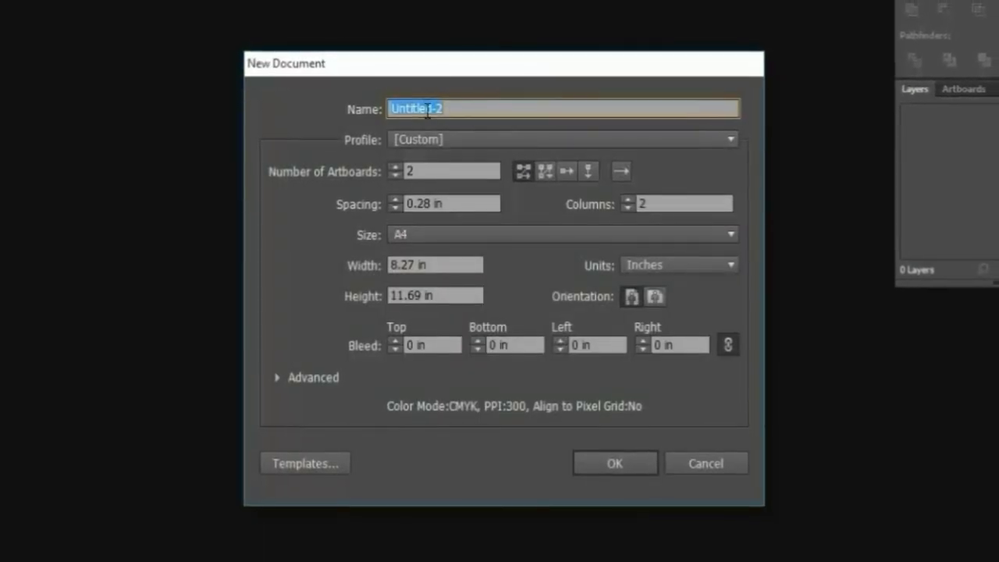
{"action": "type", "text": "tyer"}
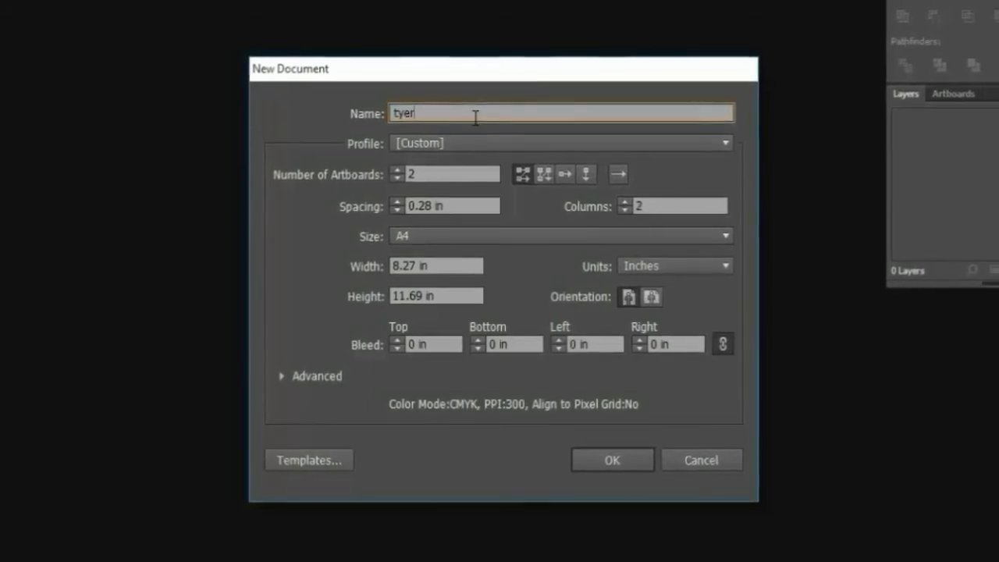
{"action": "left_click", "coordinate": [469, 142]}
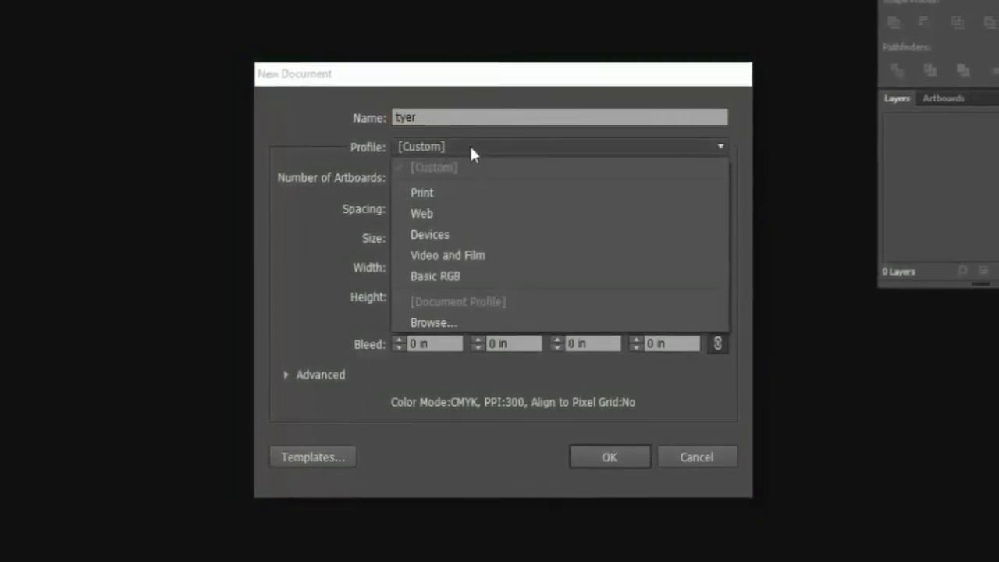
{"action": "left_click", "coordinate": [470, 150]}
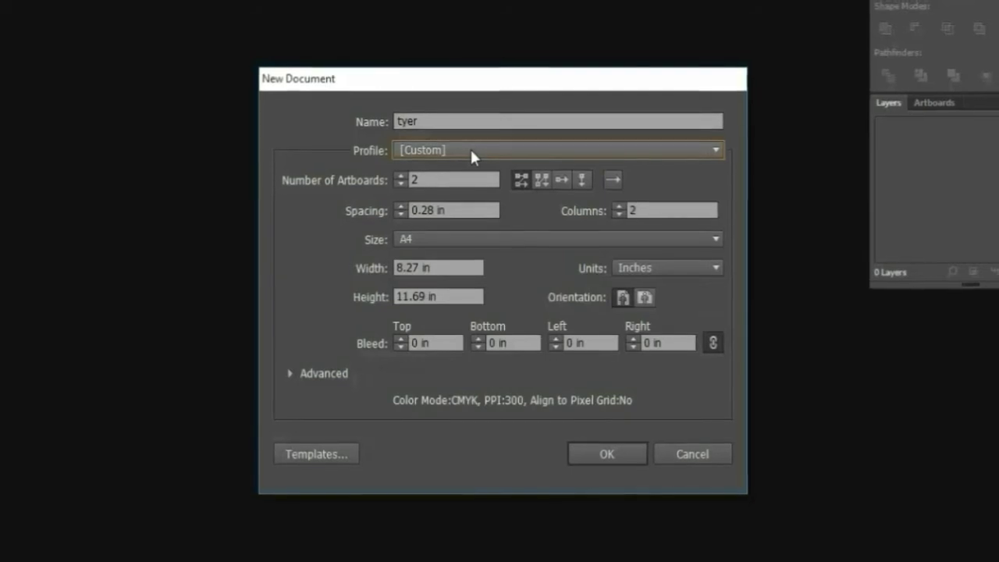
{"action": "left_click", "coordinate": [470, 151]}
{"action": "left_click", "coordinate": [470, 150]}
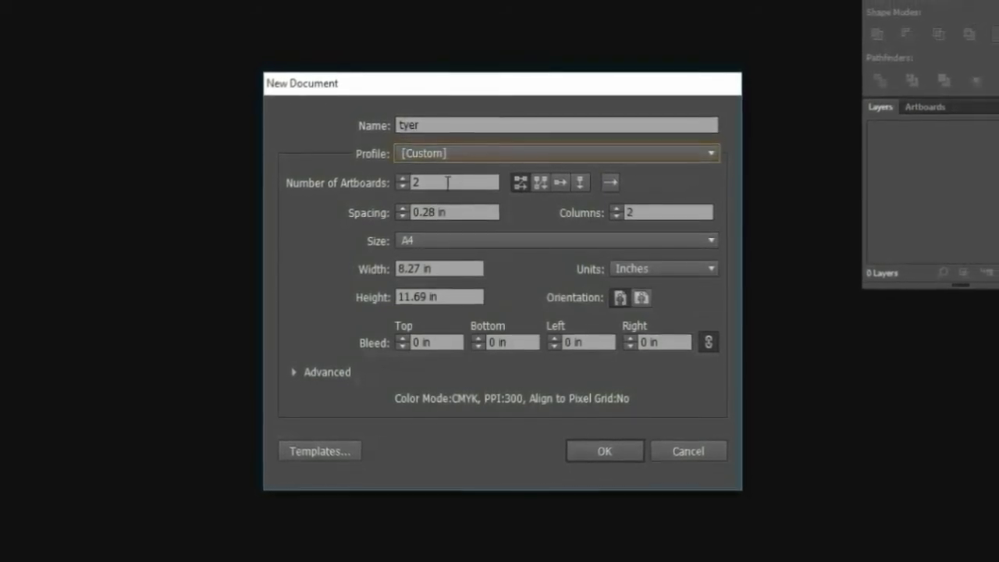
Step: Set artboards to 1, keep A4, and create the document
{"action": "double_click", "coordinate": [447, 182]}
{"action": "key", "text": "BackSpace"}
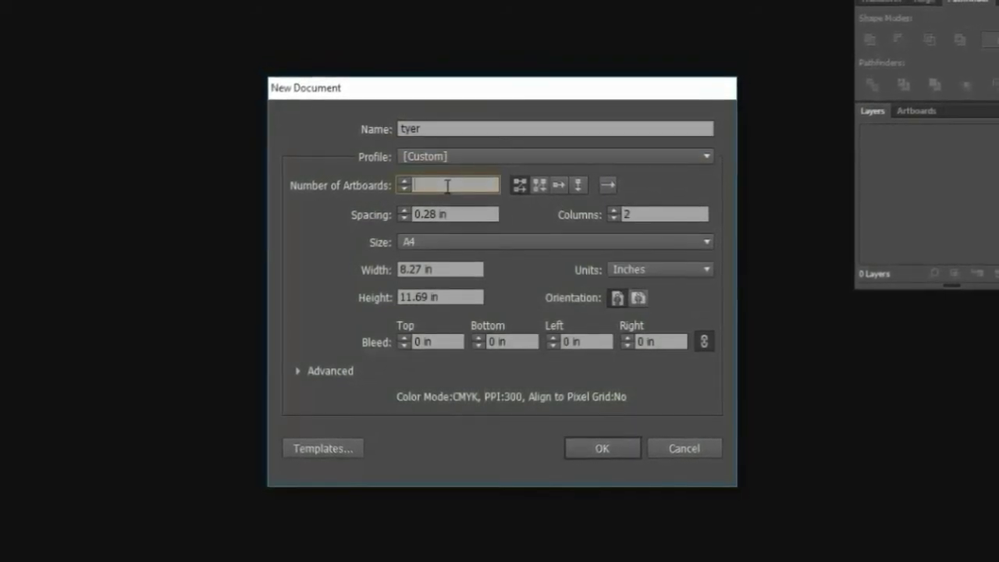
{"action": "type", "text": "1"}
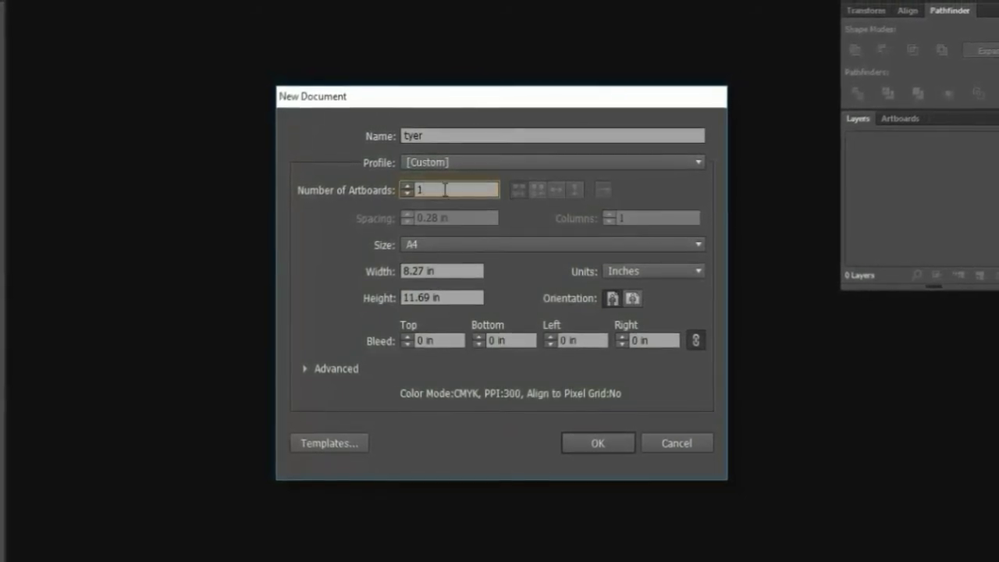
{"action": "left_click", "coordinate": [447, 246]}
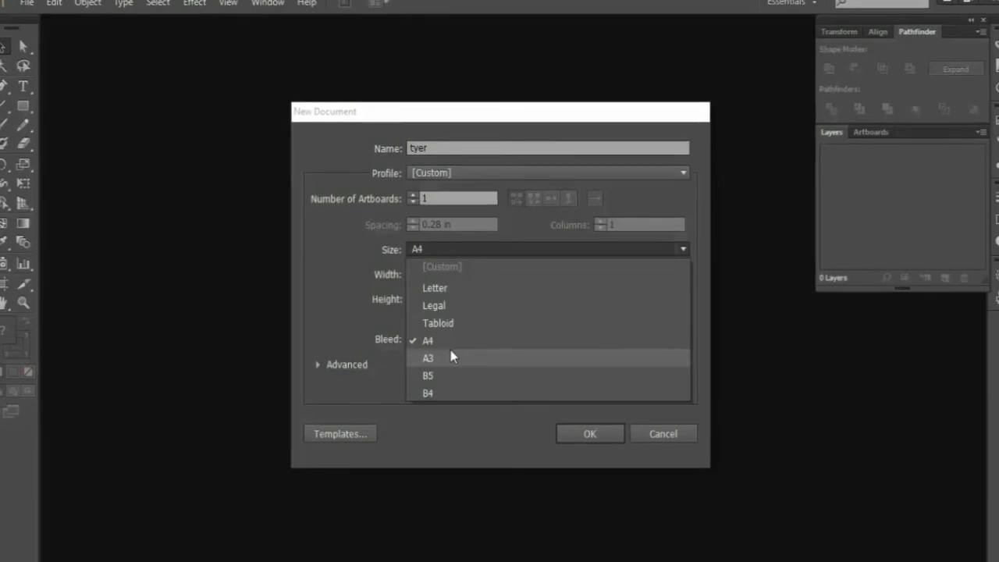
{"action": "left_click", "coordinate": [449, 340]}
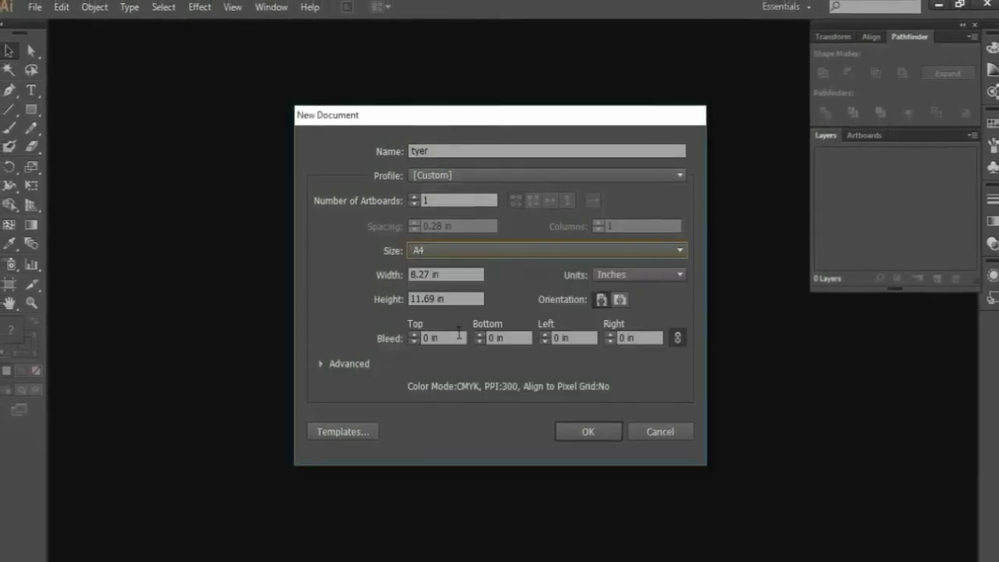
{"action": "left_click", "coordinate": [589, 431]}
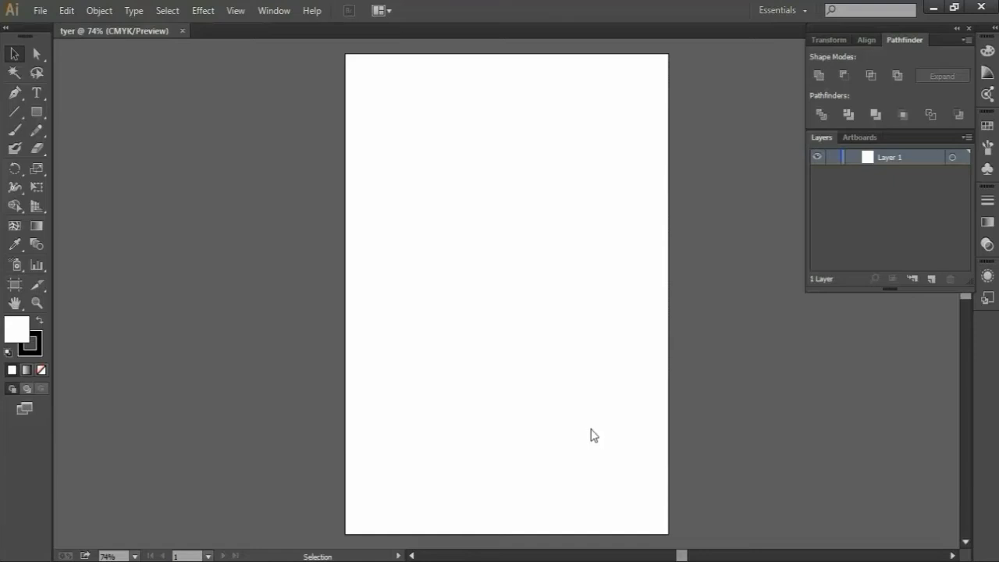
Step: Open the leaves lantern photo file
{"action": "key", "text": "ctrl+o"}
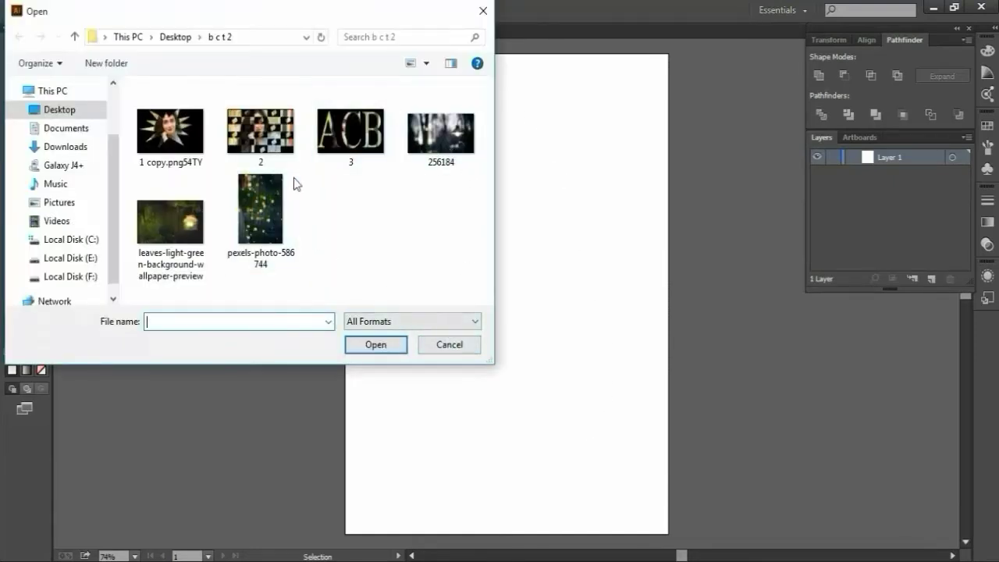
{"action": "left_click", "coordinate": [170, 223]}
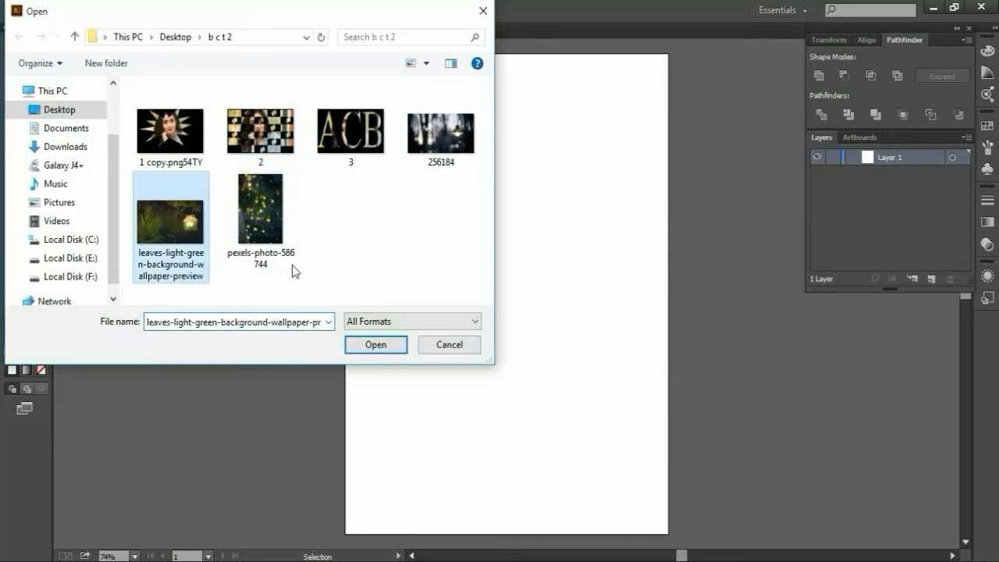
{"action": "left_click", "coordinate": [379, 344]}
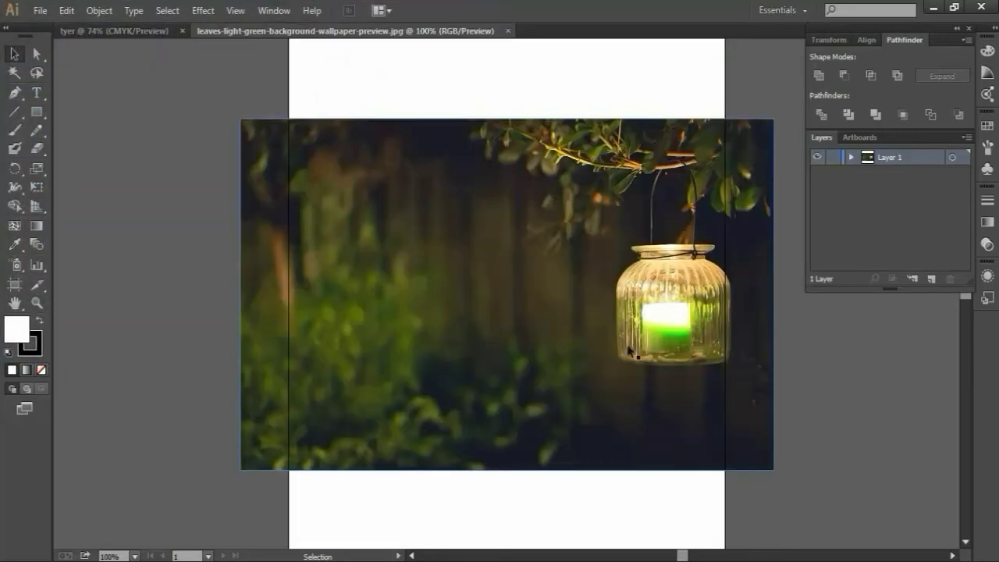
Step: Shrink the lantern photo proportionally and move it to the lower middle of the page
{"action": "left_click", "coordinate": [816, 488]}
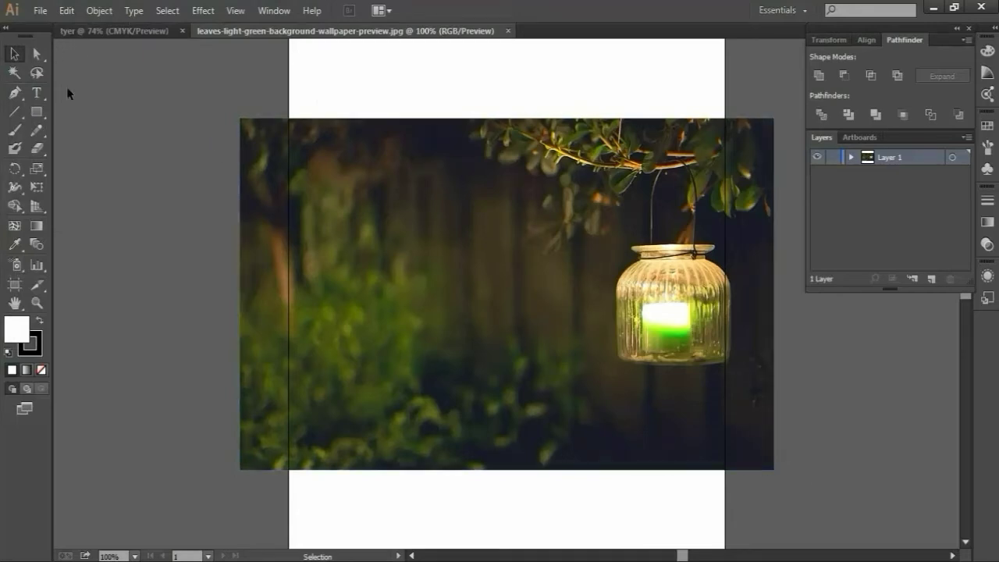
{"action": "left_click", "coordinate": [742, 406]}
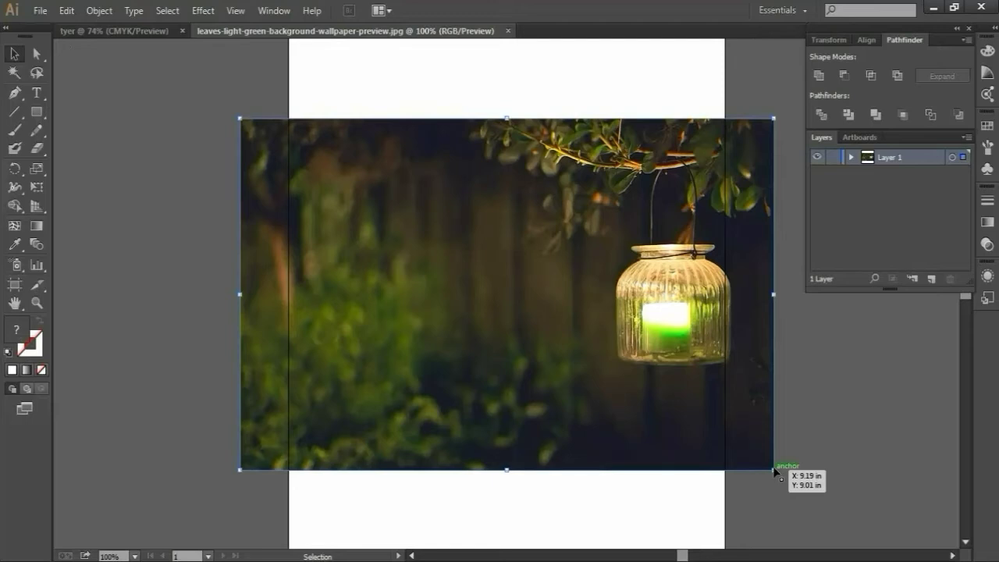
{"action": "left_click_drag", "start_coordinate": [774, 469], "coordinate": [660, 368]}
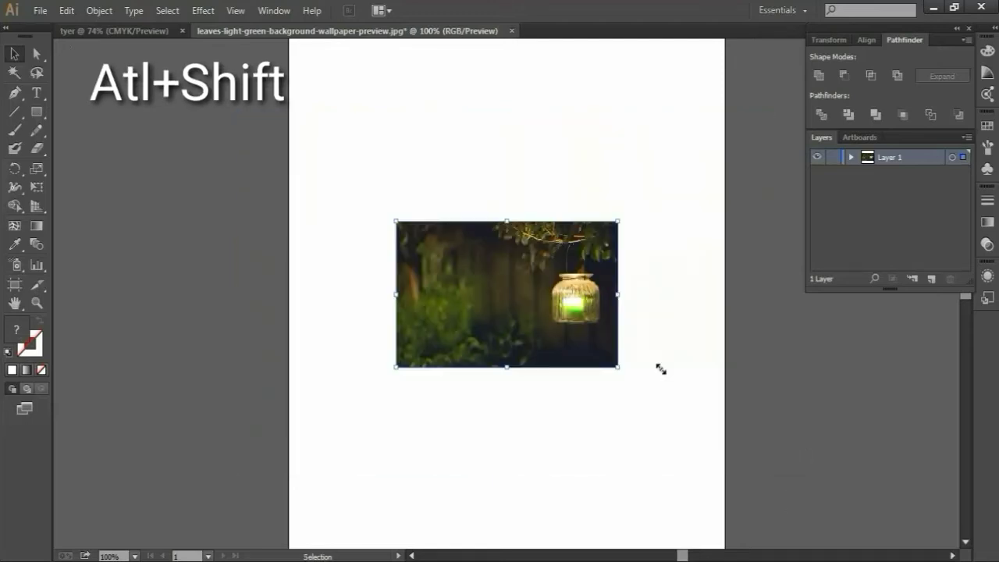
{"action": "mouse_move", "coordinate": [551, 317]}
{"action": "left_mouse_down"}
{"action": "mouse_move", "coordinate": [619, 244]}
{"action": "mouse_move", "coordinate": [501, 253]}
{"action": "left_mouse_up"}
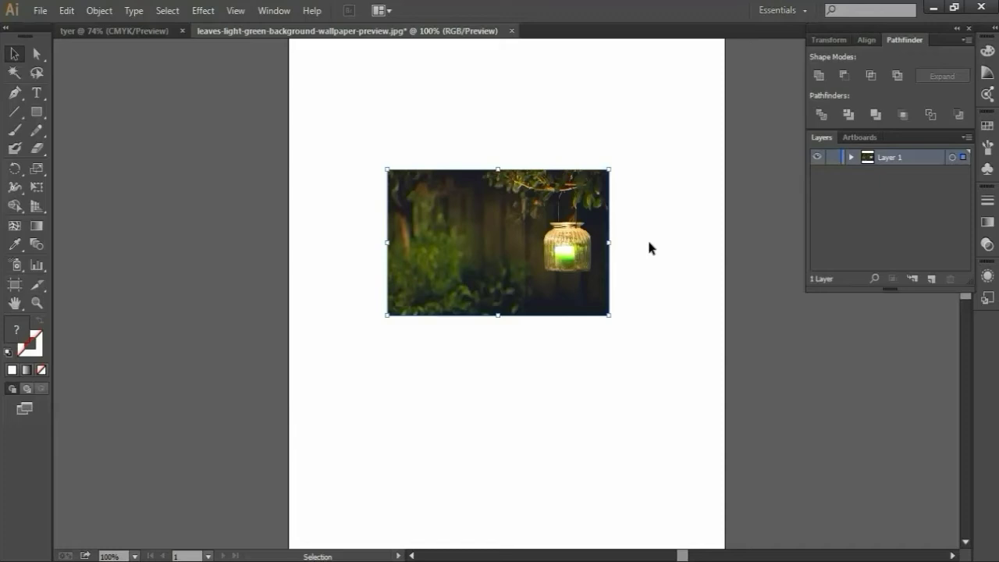
{"action": "left_click_drag", "start_coordinate": [490, 252], "coordinate": [474, 299]}
{"action": "left_click", "coordinate": [550, 116]}
{"action": "left_click_drag", "start_coordinate": [520, 260], "coordinate": [576, 347]}
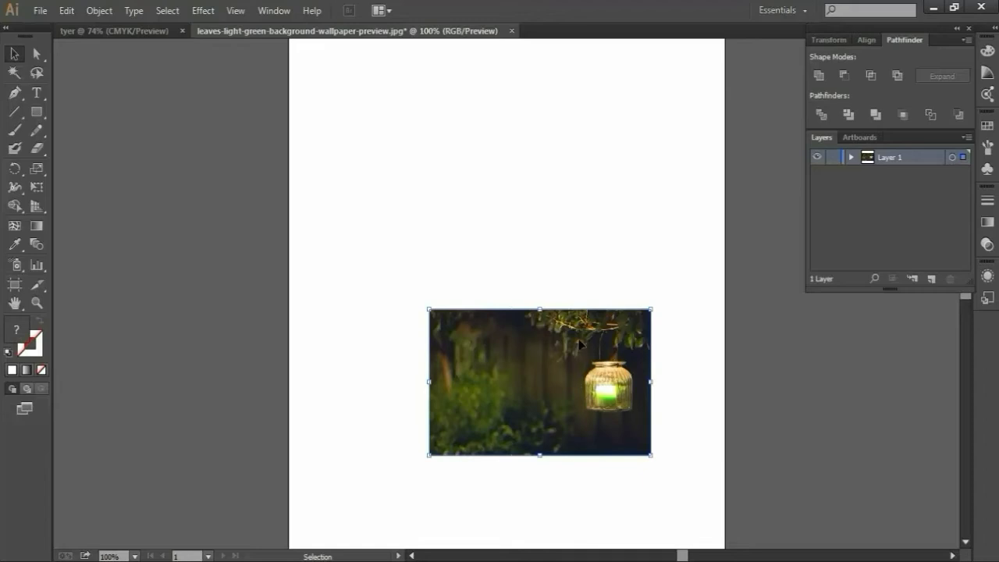
Step: Switch to the tyer tab and back, then drag the lantern photo to the page's top-right
{"action": "left_click", "coordinate": [40, 10]}
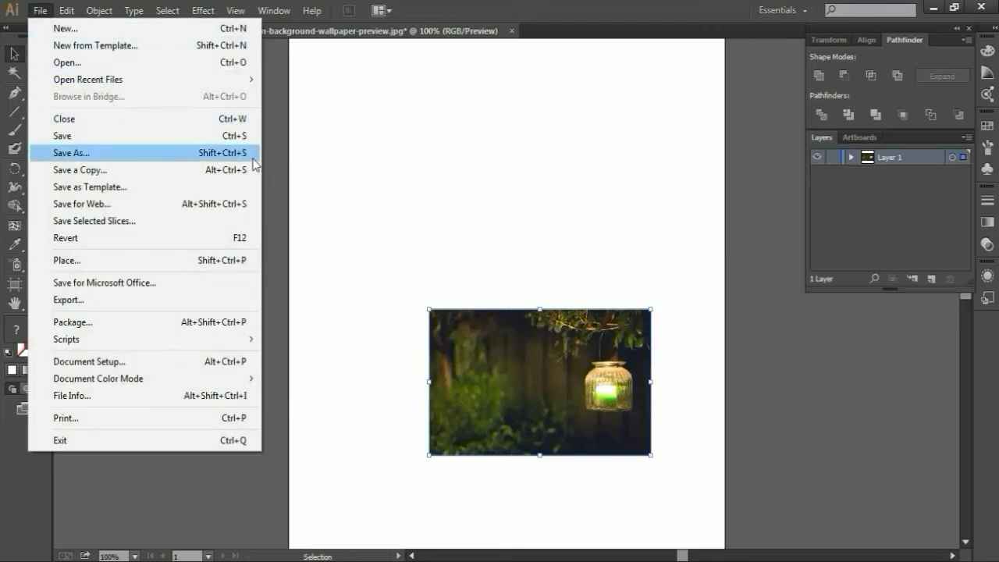
{"action": "left_click", "coordinate": [360, 163]}
{"action": "left_click", "coordinate": [361, 163]}
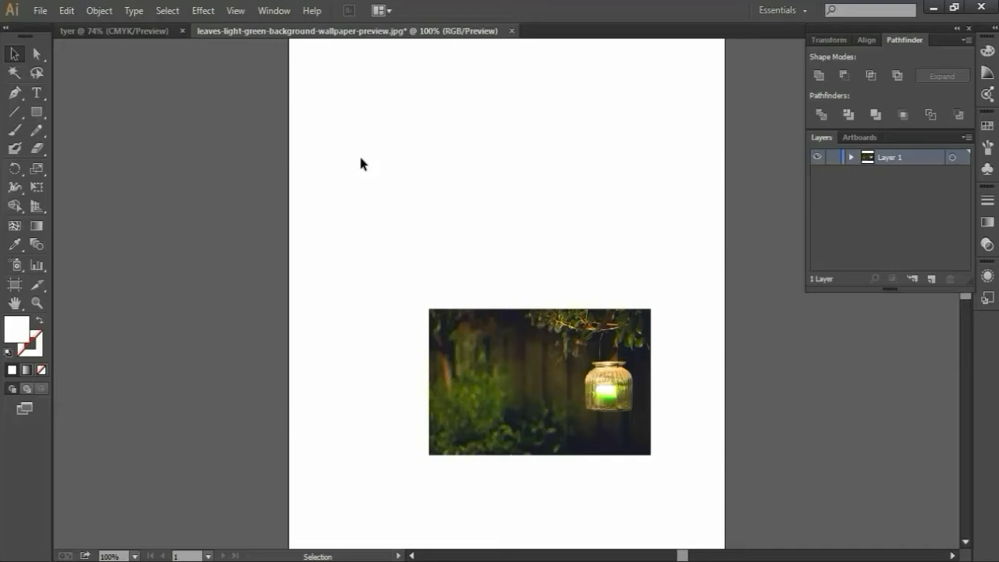
{"action": "left_click", "coordinate": [148, 32]}
{"action": "left_click", "coordinate": [244, 32]}
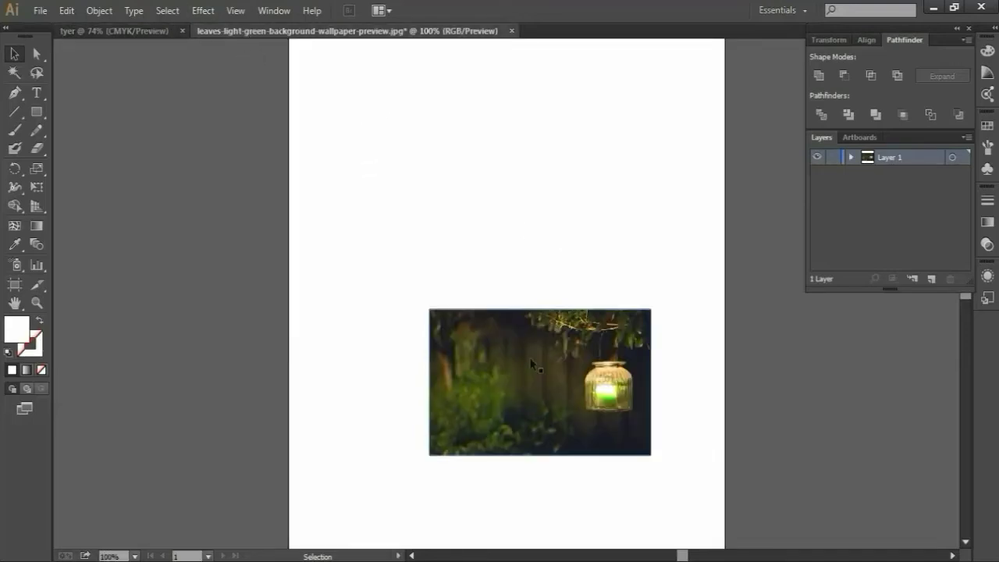
{"action": "left_click_drag", "start_coordinate": [539, 307], "coordinate": [479, 112]}
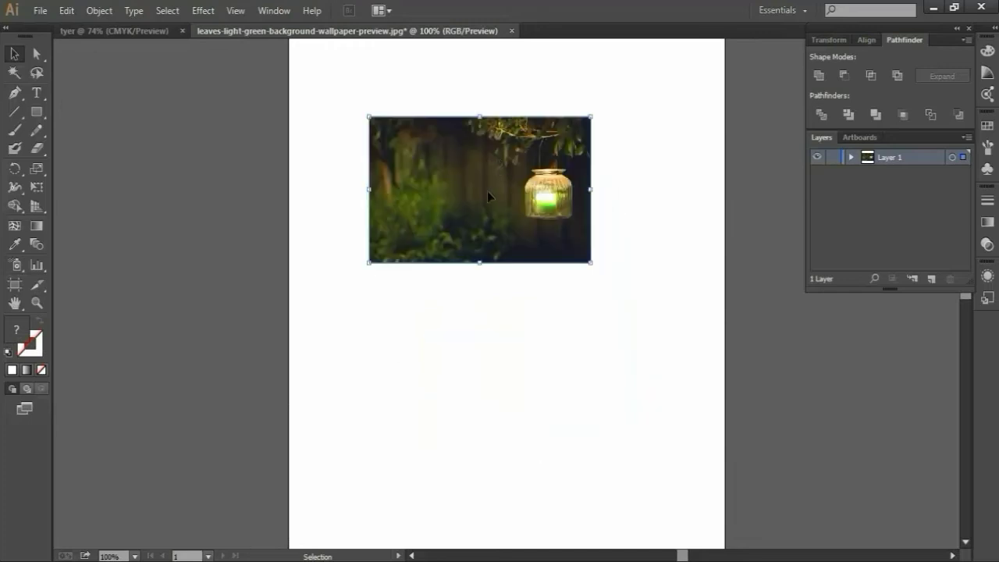
{"action": "mouse_move", "coordinate": [487, 196]}
{"action": "left_mouse_down"}
{"action": "mouse_move", "coordinate": [451, 257]}
{"action": "mouse_move", "coordinate": [616, 125]}
{"action": "left_mouse_up"}
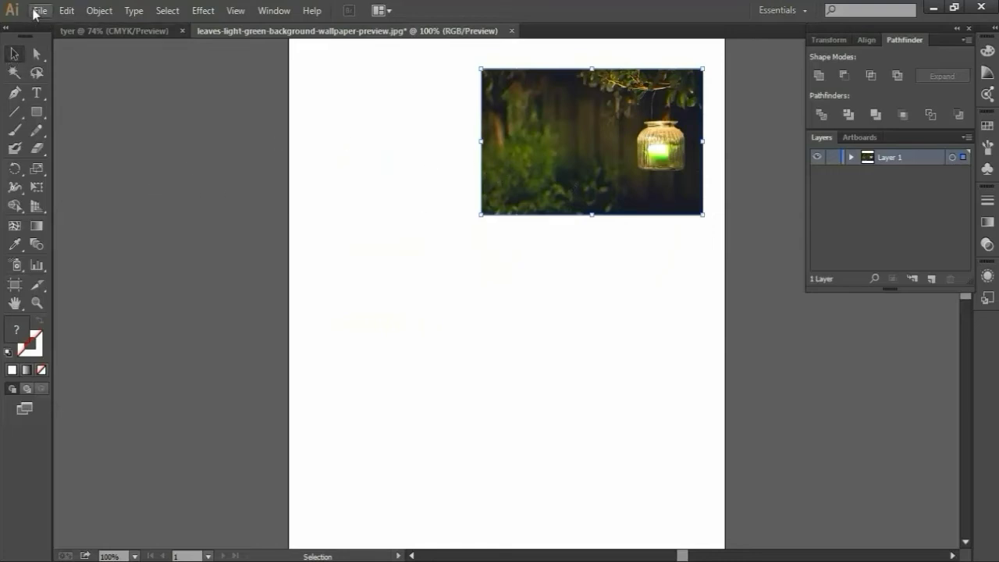
Step: Type 'MH Unique Tech' below the lantern photo, enlarge it greatly, and shift it toward centre
{"action": "left_click", "coordinate": [39, 92]}
{"action": "left_click", "coordinate": [370, 325]}
{"action": "type", "text": "MH Unique Tech"}
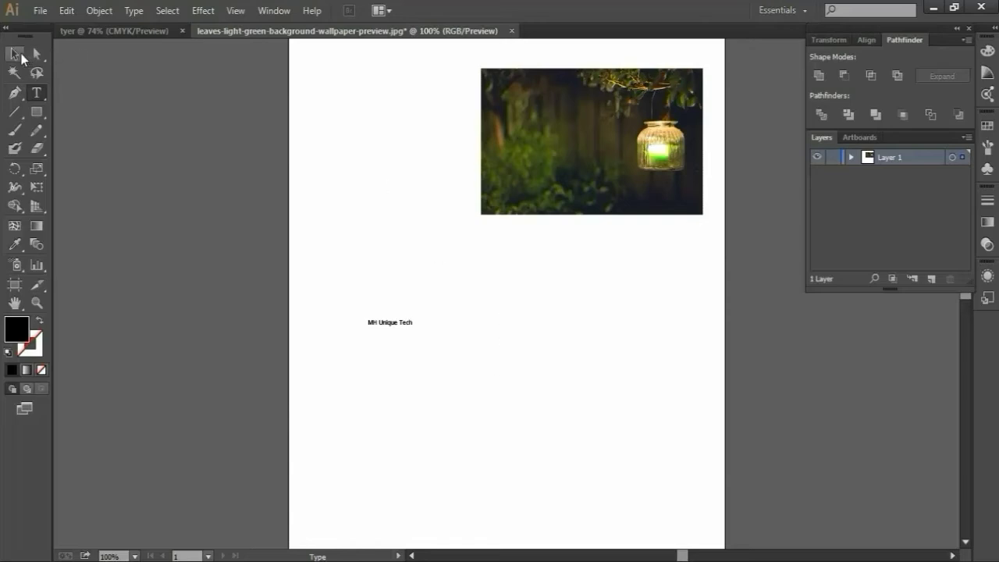
{"action": "left_click", "coordinate": [15, 54]}
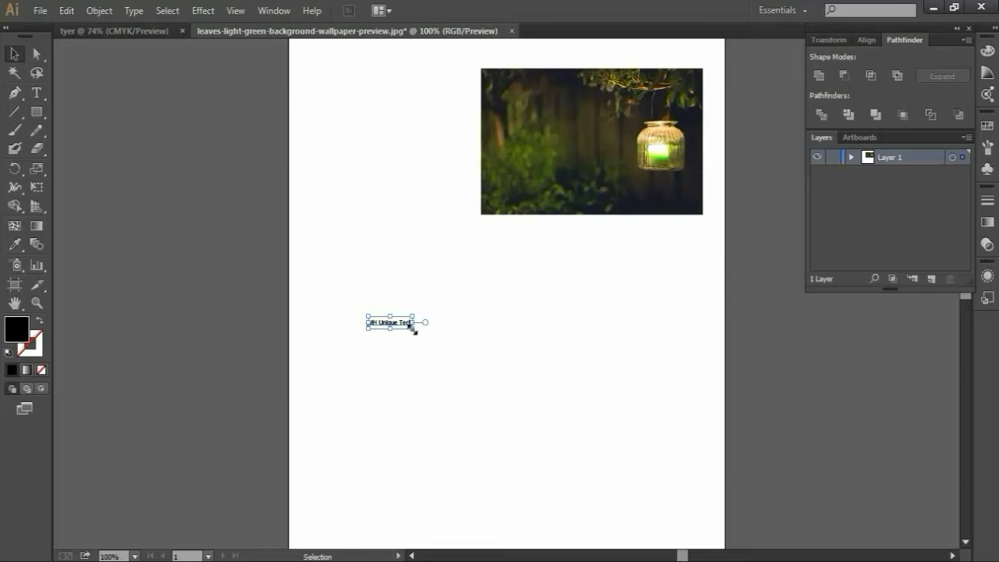
{"action": "left_click_drag", "start_coordinate": [412, 328], "coordinate": [555, 446]}
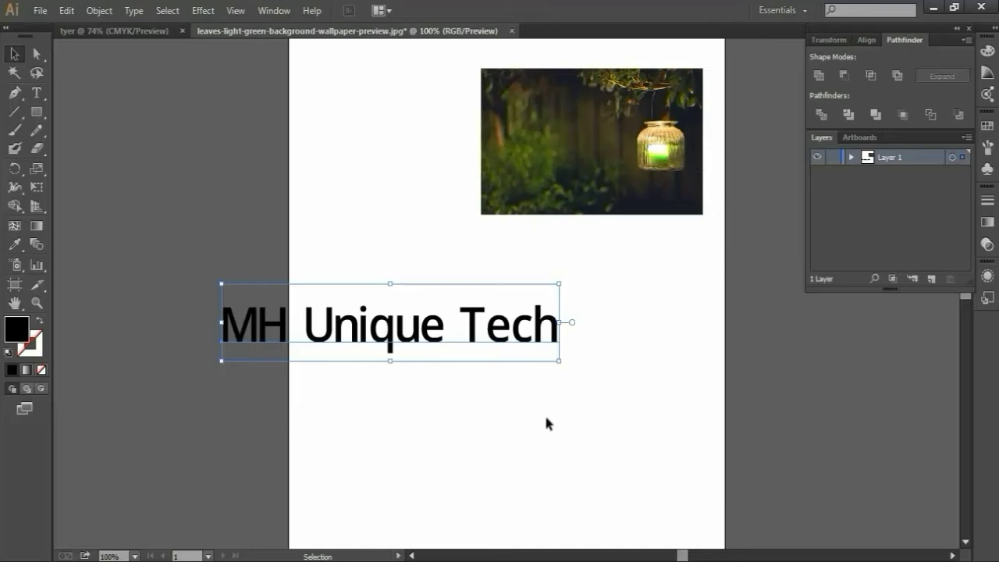
{"action": "left_click_drag", "start_coordinate": [406, 352], "coordinate": [533, 371]}
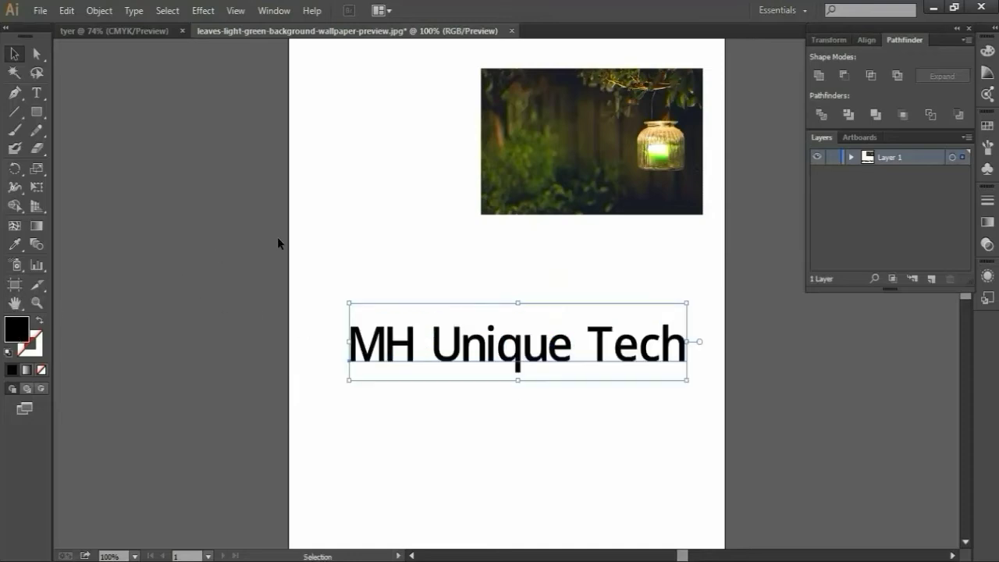
Step: Fill the text red and position it just beneath the photo
{"action": "double_click", "coordinate": [17, 328]}
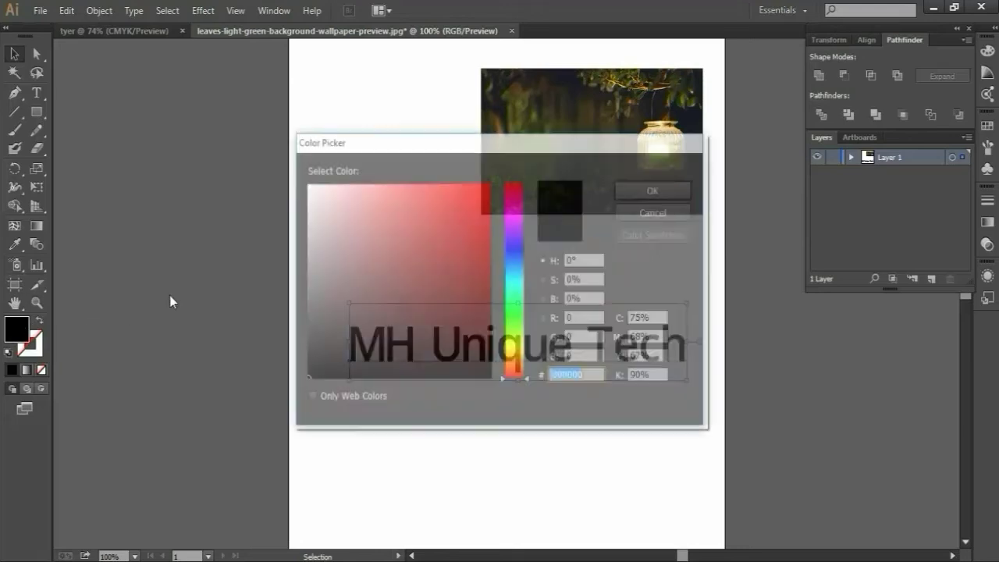
{"action": "left_click", "coordinate": [481, 188]}
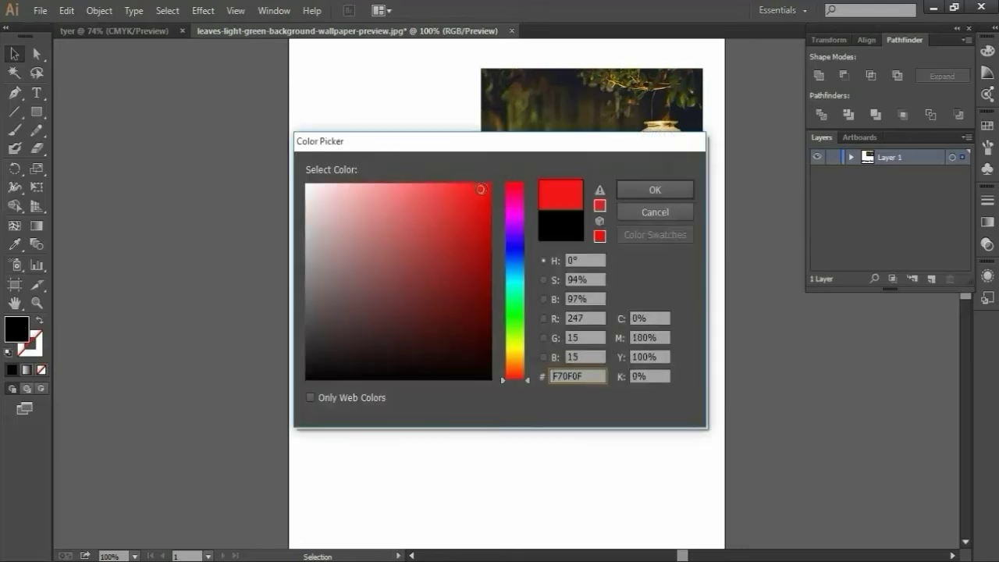
{"action": "left_click", "coordinate": [655, 189]}
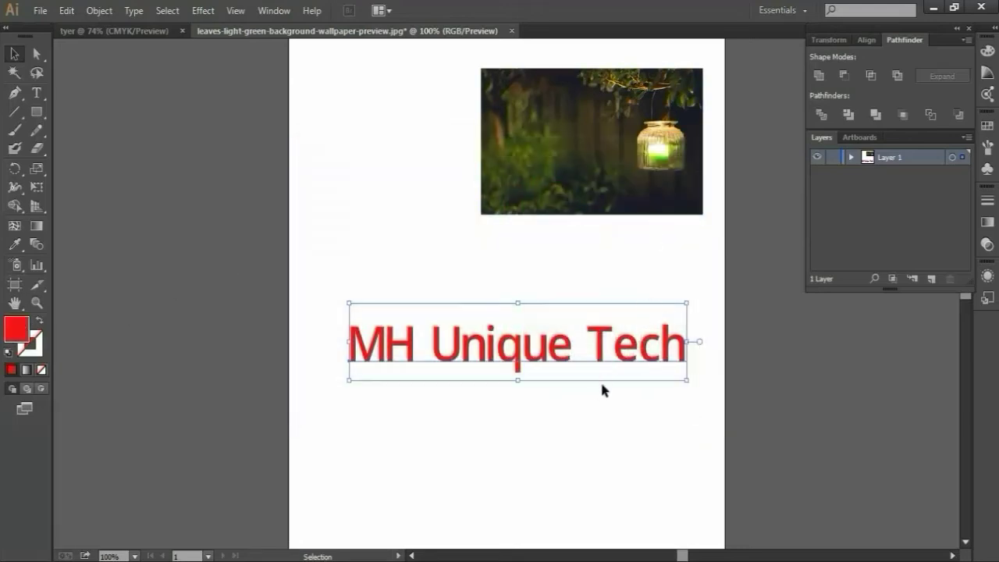
{"action": "left_click_drag", "start_coordinate": [519, 345], "coordinate": [507, 309]}
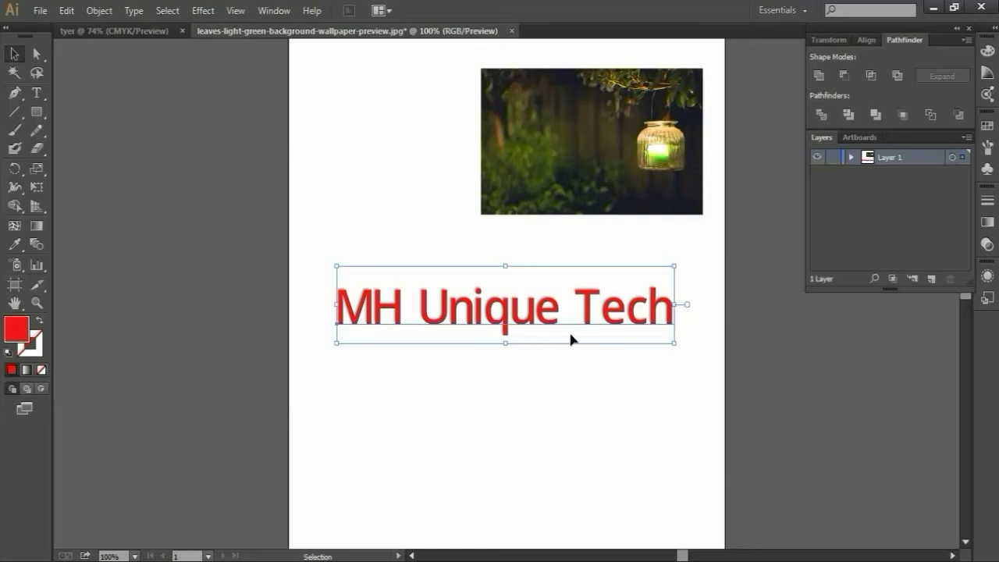
{"action": "left_click_drag", "start_coordinate": [522, 326], "coordinate": [516, 328]}
{"action": "left_click", "coordinate": [584, 373]}
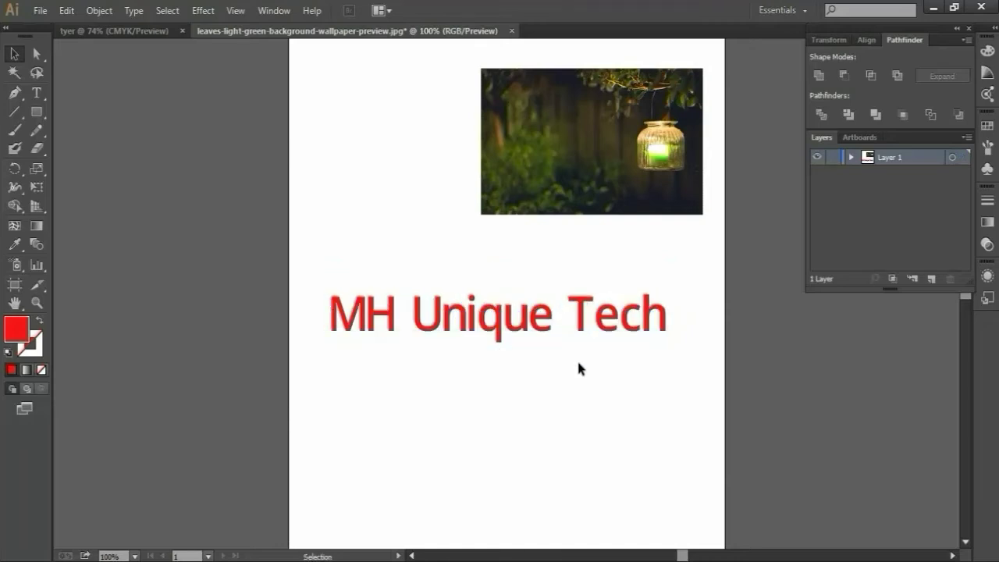
{"action": "left_click", "coordinate": [516, 328]}
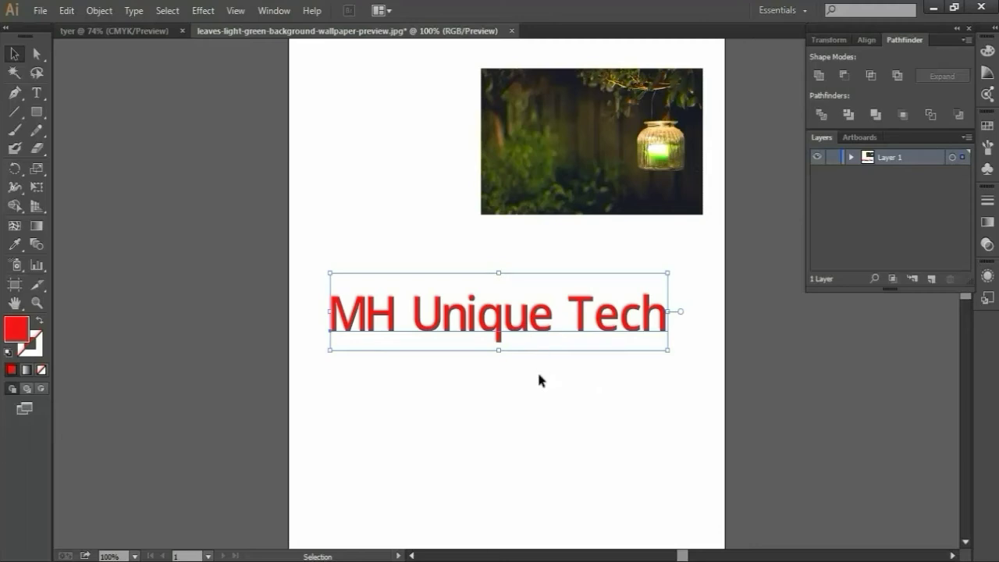
{"action": "right_click", "coordinate": [500, 319]}
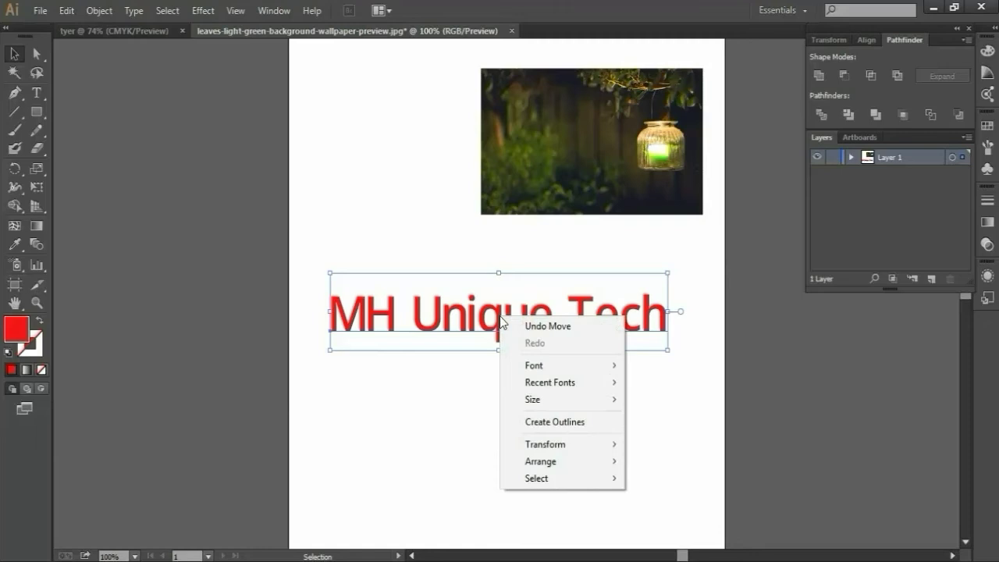
{"action": "left_click", "coordinate": [578, 426]}
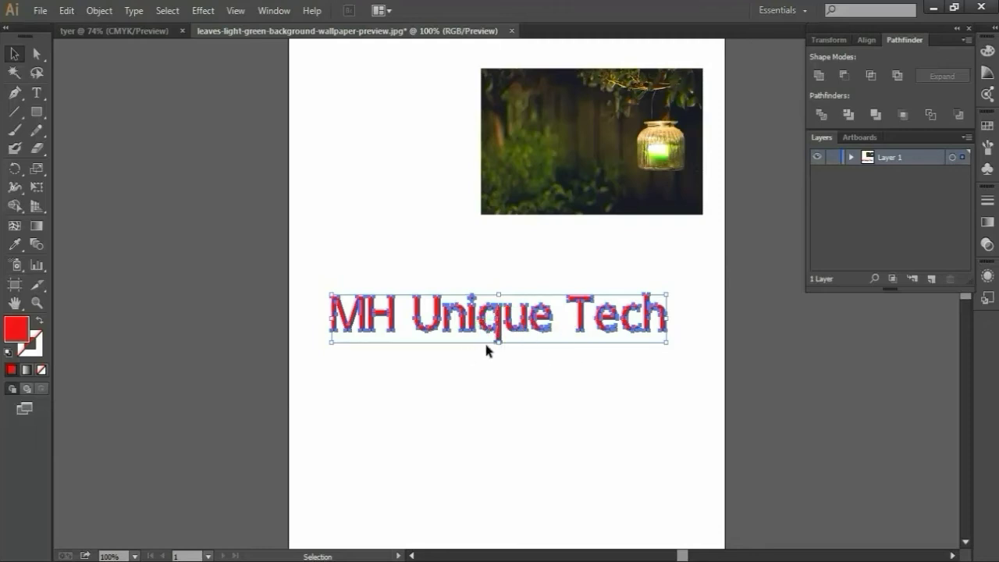
{"action": "key", "text": "ctrl+z"}
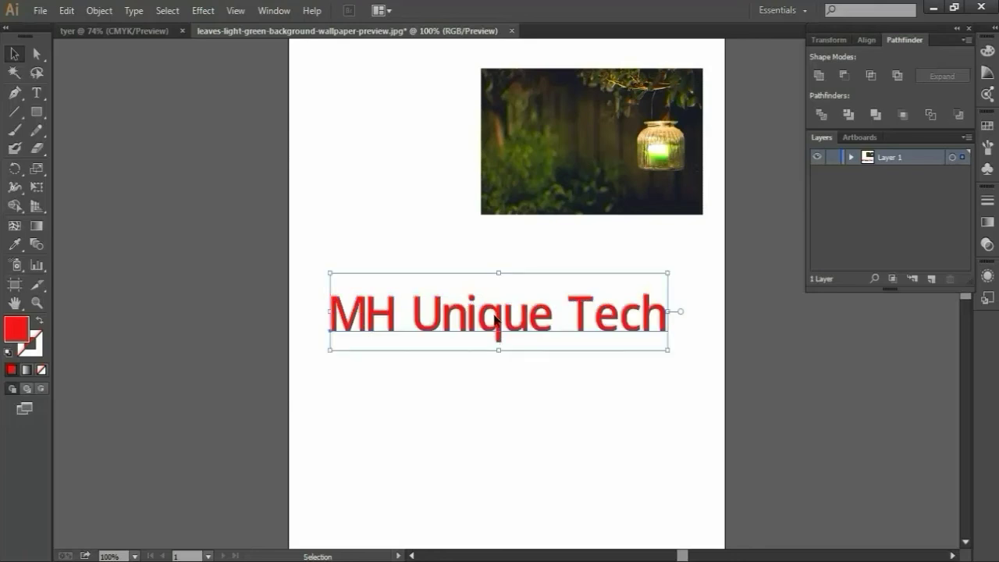
Step: Duplicate the text line below the original and move the upper line up toward the photo
{"action": "left_click_drag", "start_coordinate": [495, 318], "coordinate": [495, 403], "text": "alt"}
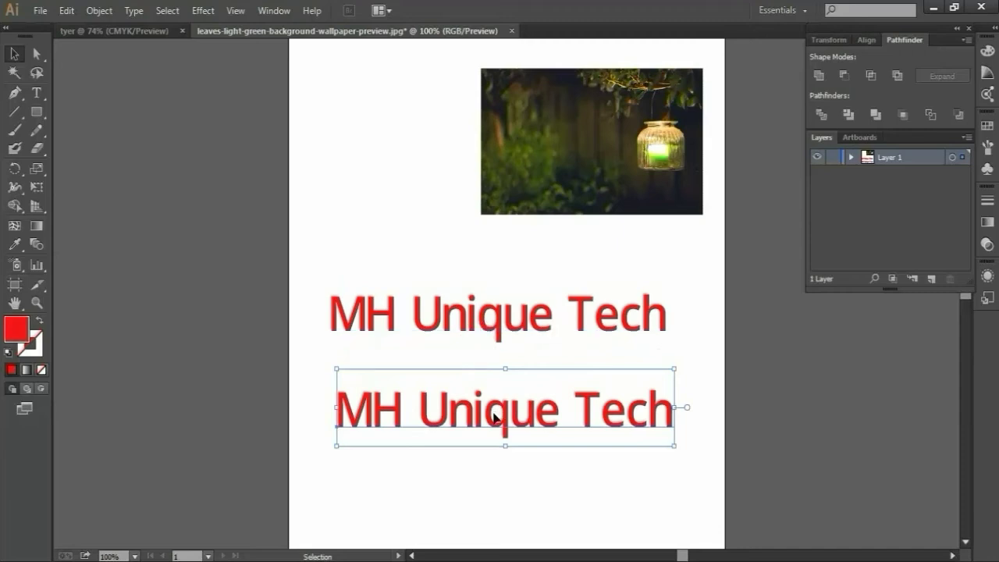
{"action": "left_click", "coordinate": [498, 314]}
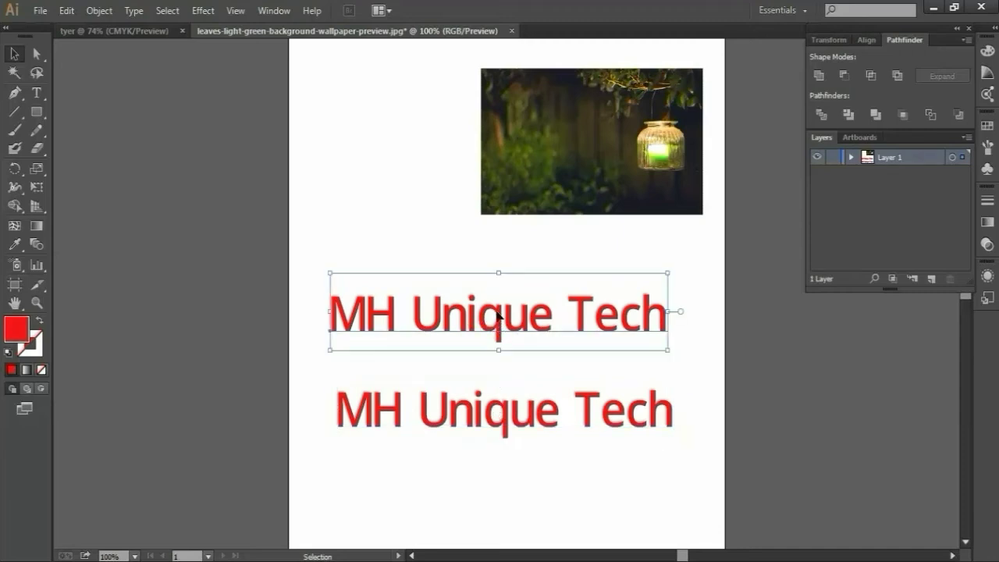
{"action": "left_click_drag", "start_coordinate": [498, 314], "coordinate": [497, 271]}
Step: Move the lower MH Unique Tech copy up just beneath the upper line
{"action": "left_click", "coordinate": [506, 422]}
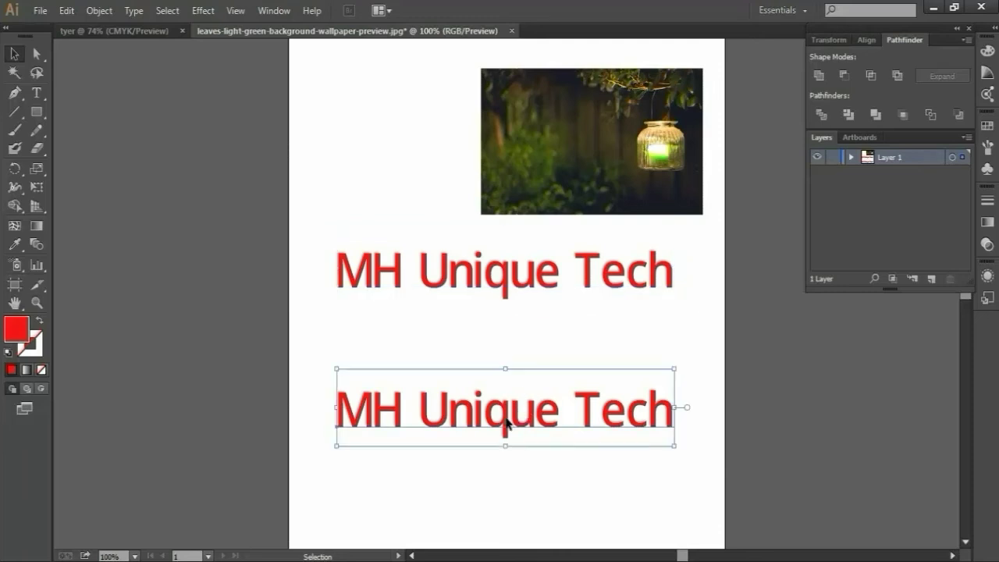
{"action": "key", "text": "t"}
{"action": "left_click", "coordinate": [508, 417]}
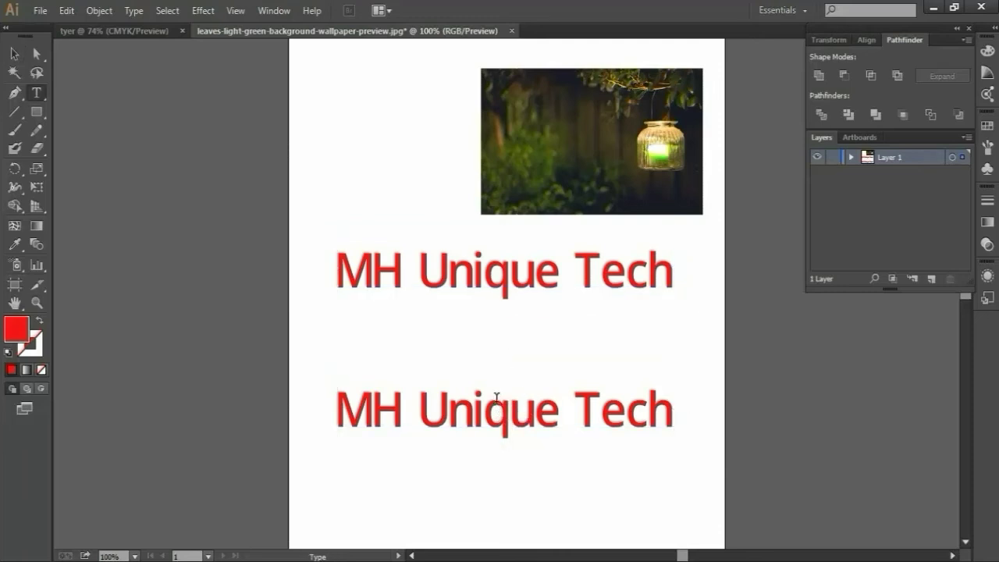
{"action": "left_click", "coordinate": [14, 53]}
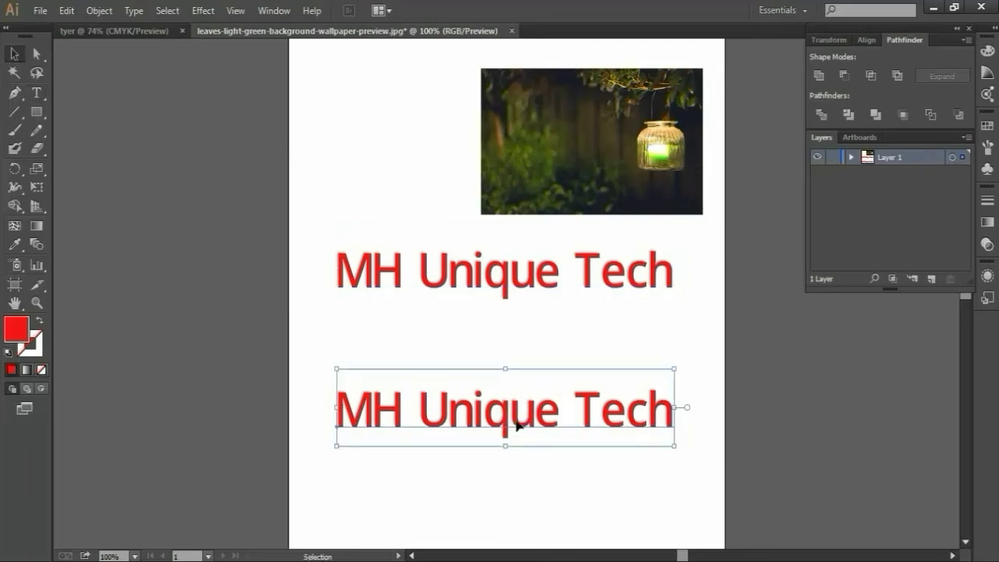
{"action": "left_click_drag", "start_coordinate": [518, 407], "coordinate": [524, 367]}
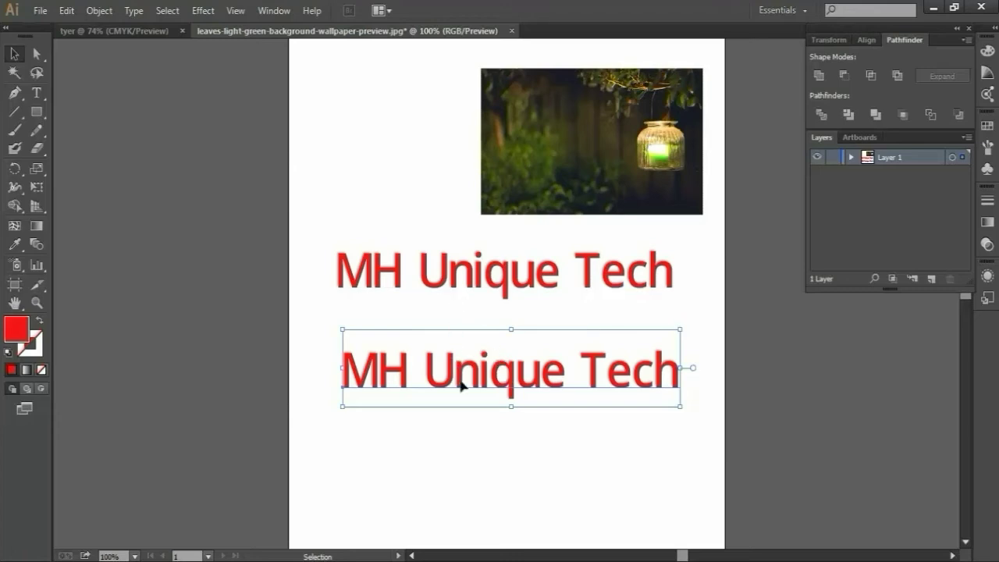
{"action": "left_click", "coordinate": [640, 390]}
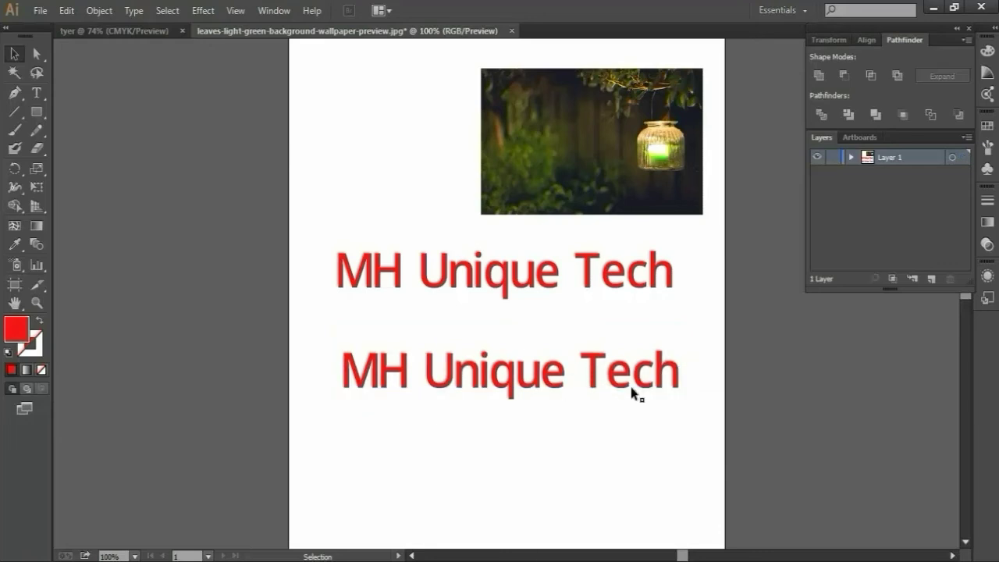
Step: Select and deselect each text line to check their new placement
{"action": "left_click", "coordinate": [494, 278]}
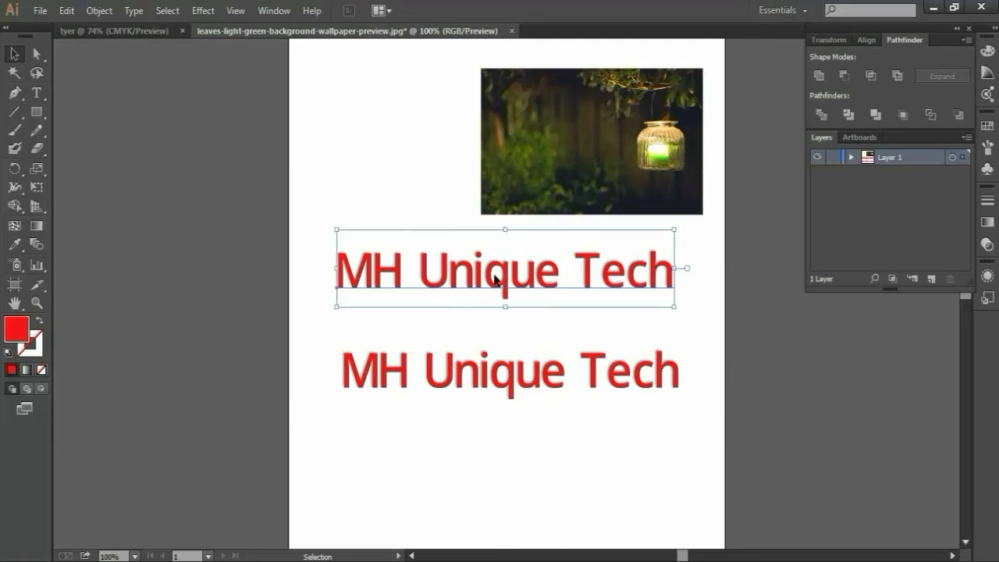
{"action": "left_click", "coordinate": [506, 331]}
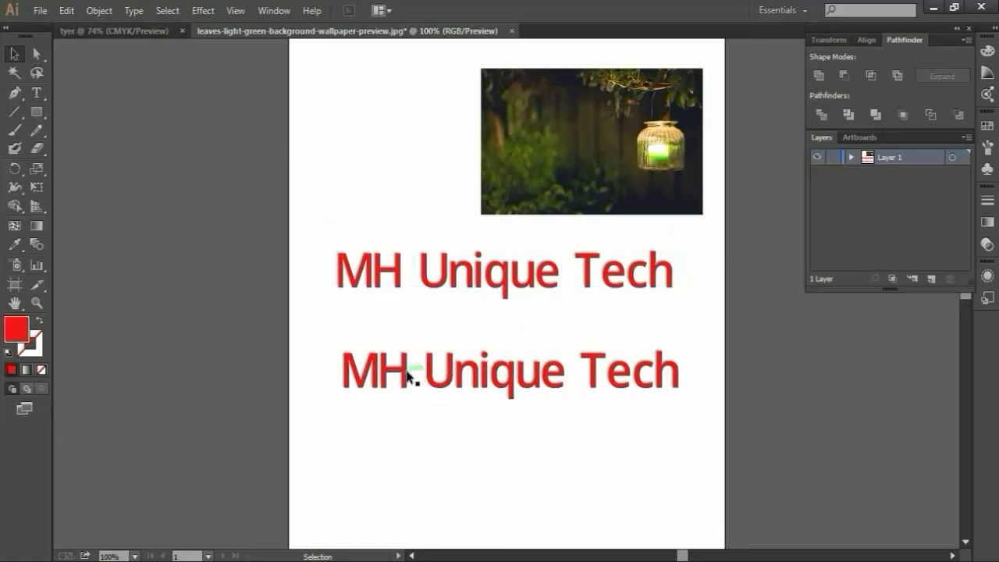
{"action": "left_click", "coordinate": [427, 394]}
{"action": "left_click", "coordinate": [512, 443]}
Step: Save As with the format set to Adobe Illustrator (*.AI), after briefly trying EPS
{"action": "left_click", "coordinate": [40, 11]}
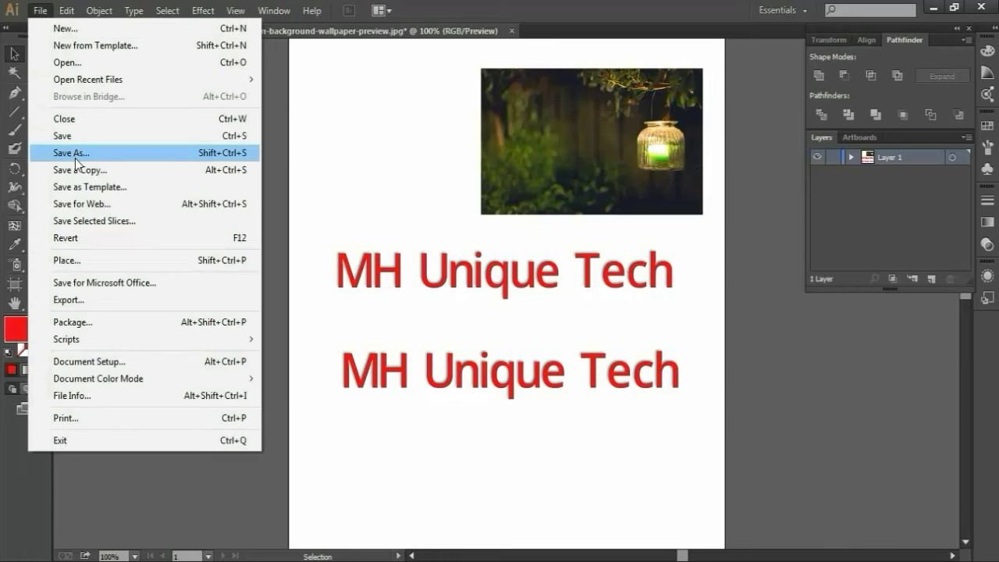
{"action": "left_click", "coordinate": [74, 153]}
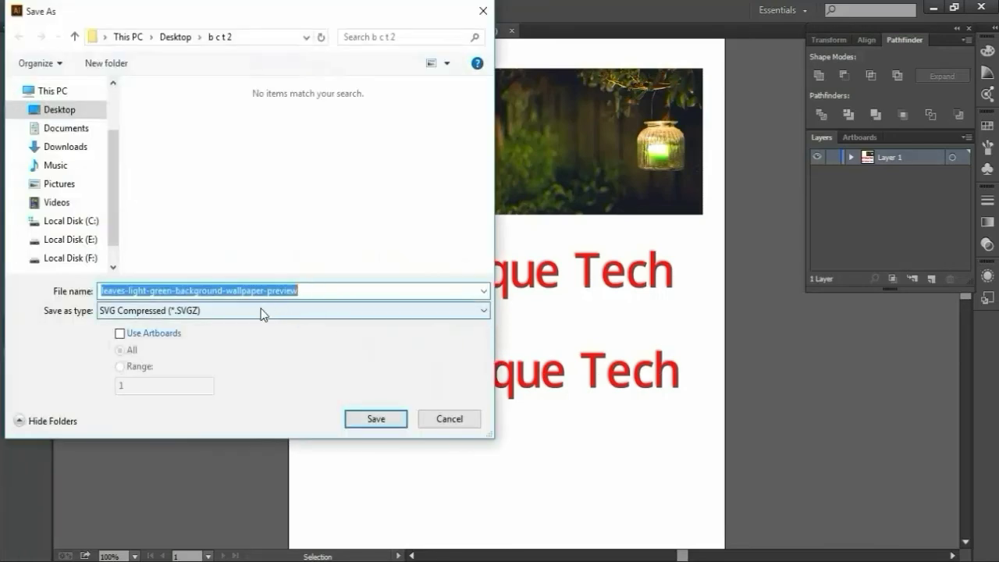
{"action": "left_click", "coordinate": [262, 310]}
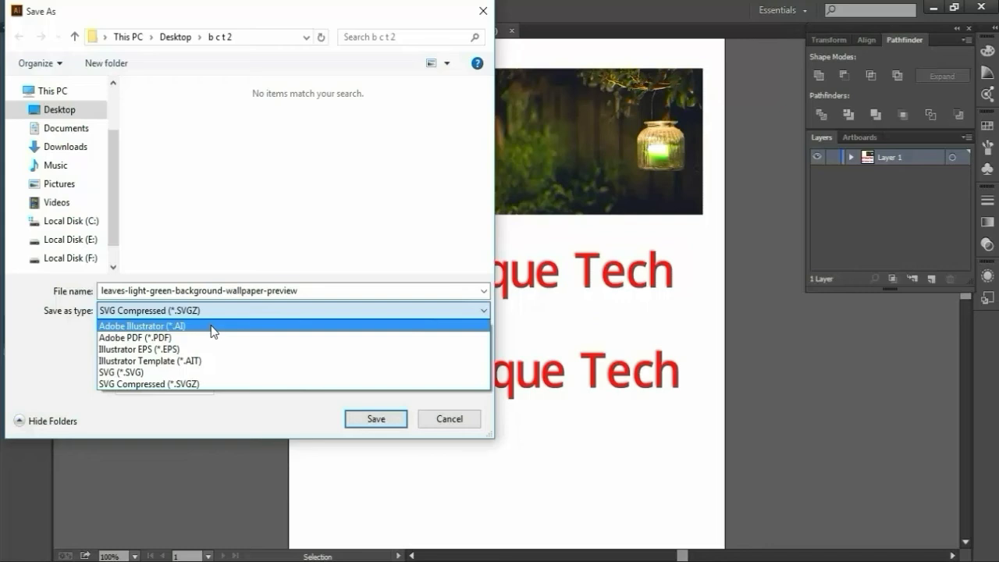
{"action": "left_click", "coordinate": [213, 327]}
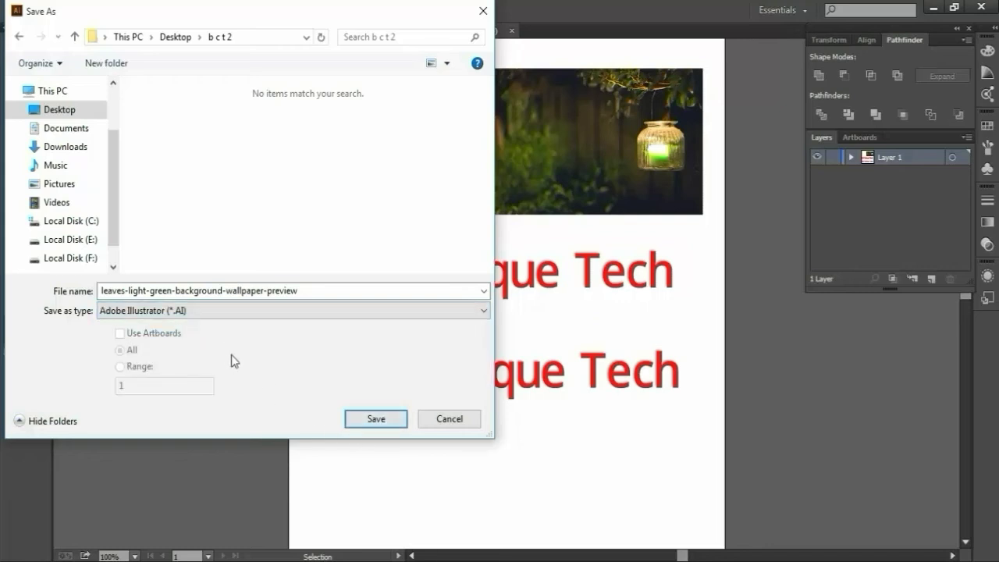
{"action": "left_click", "coordinate": [209, 310]}
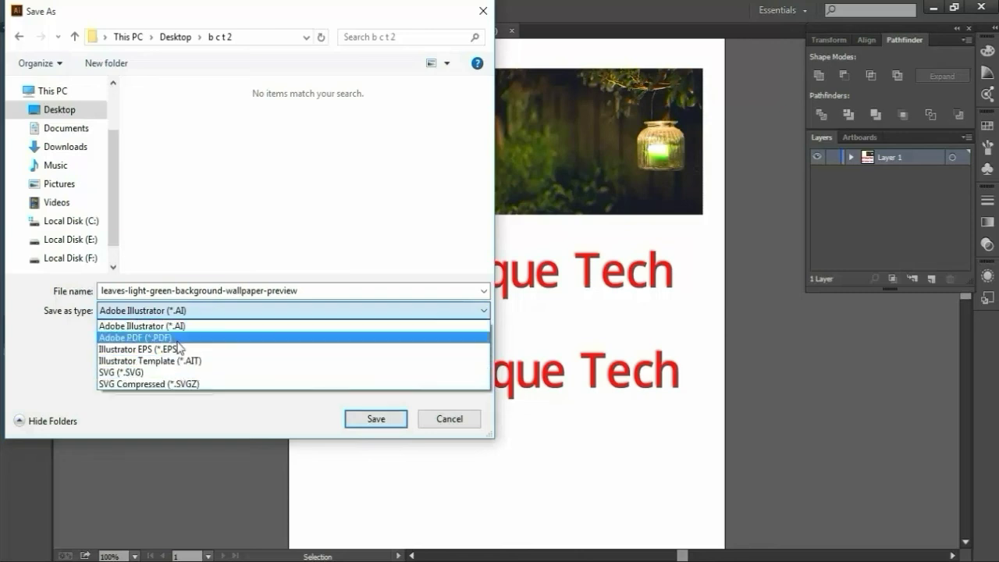
{"action": "left_click", "coordinate": [160, 352]}
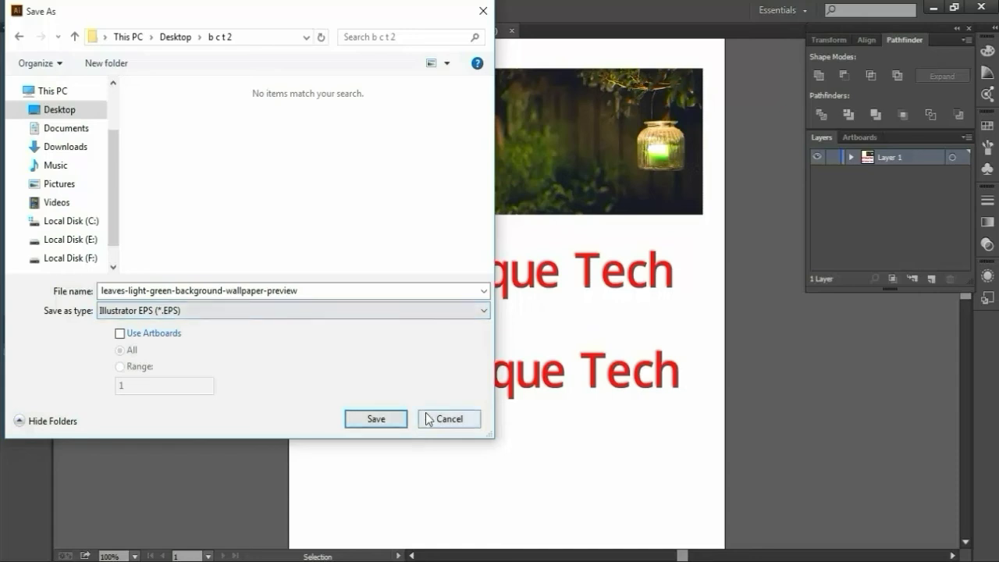
{"action": "left_click", "coordinate": [194, 309]}
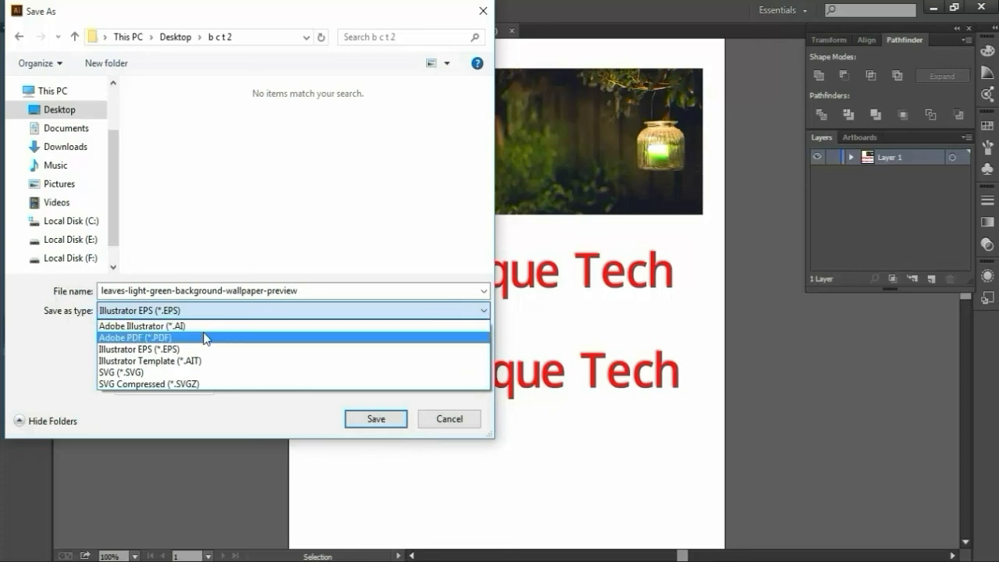
{"action": "left_click", "coordinate": [182, 327]}
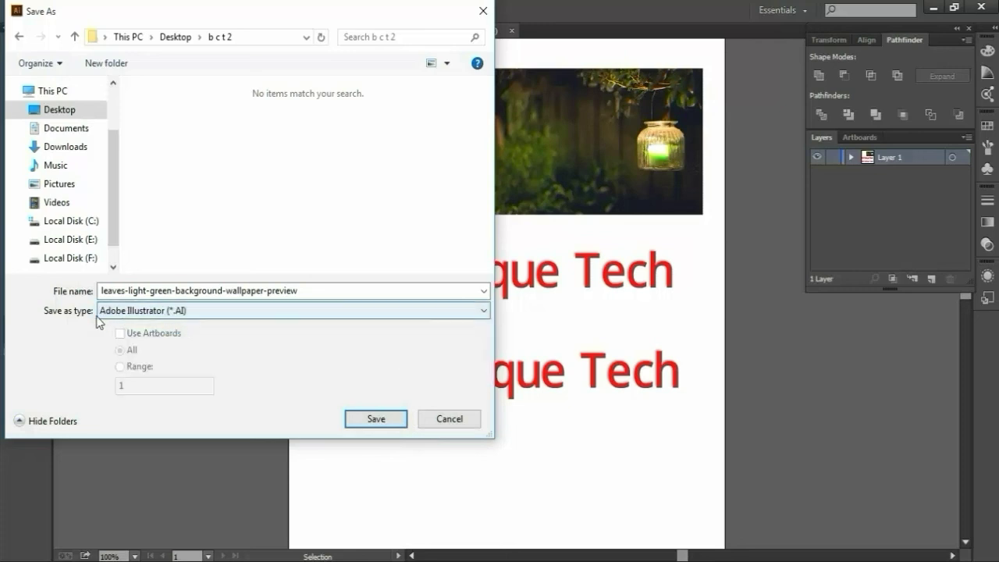
{"action": "left_click", "coordinate": [376, 419]}
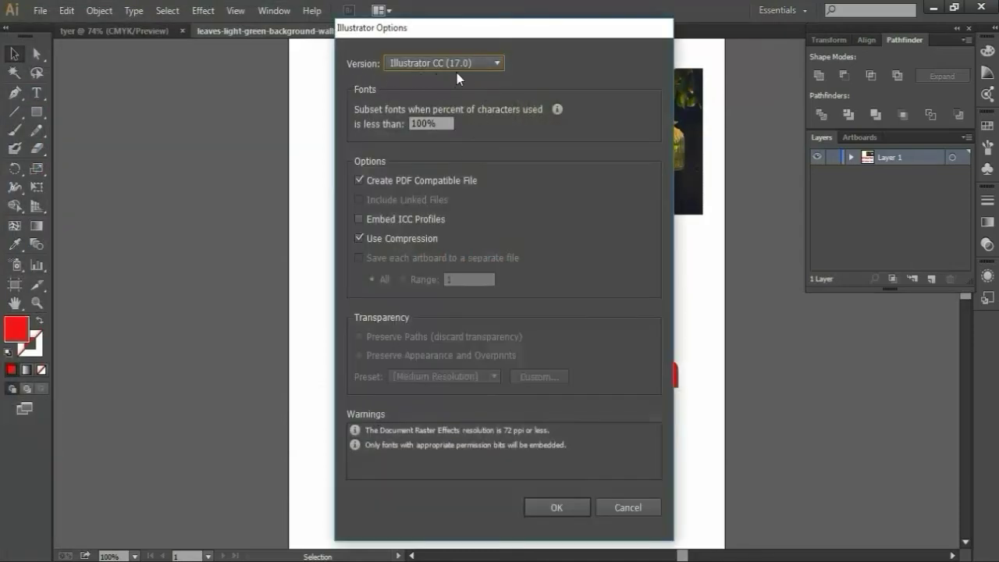
Step: Keep Version at Illustrator CC (17.0) and confirm the Illustrator Options
{"action": "left_click", "coordinate": [490, 63]}
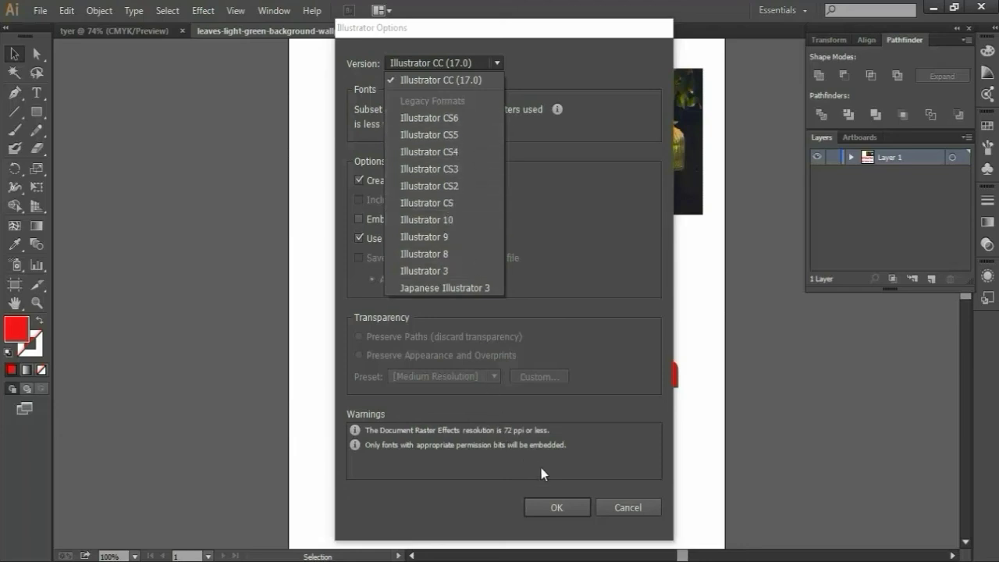
{"action": "left_click", "coordinate": [456, 78]}
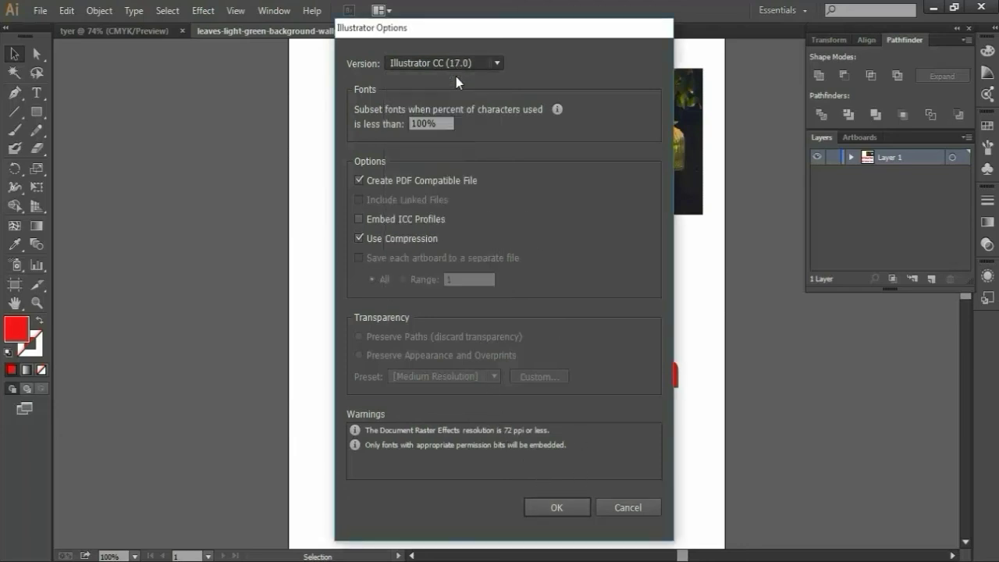
{"action": "left_click", "coordinate": [557, 507]}
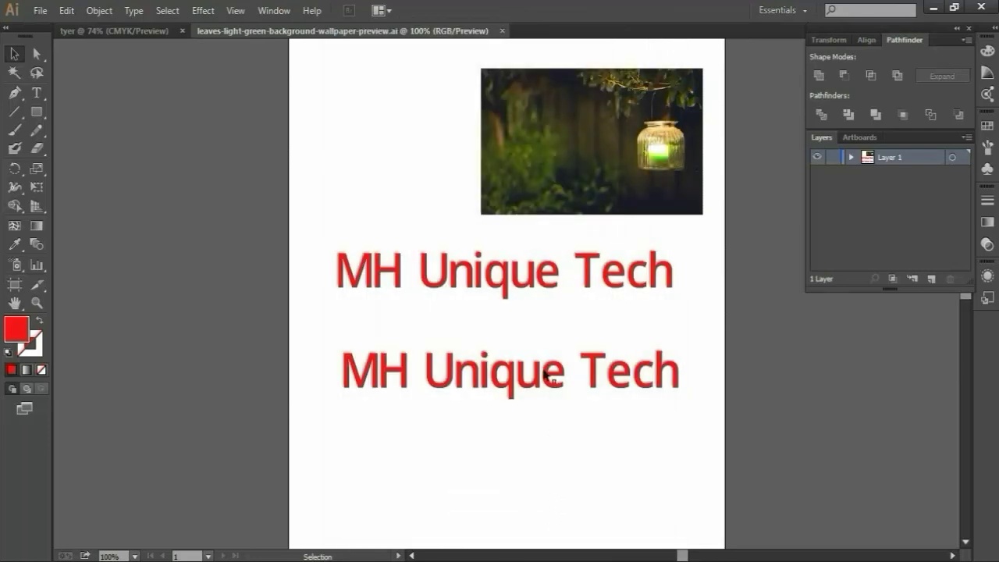
{"action": "left_click", "coordinate": [468, 269]}
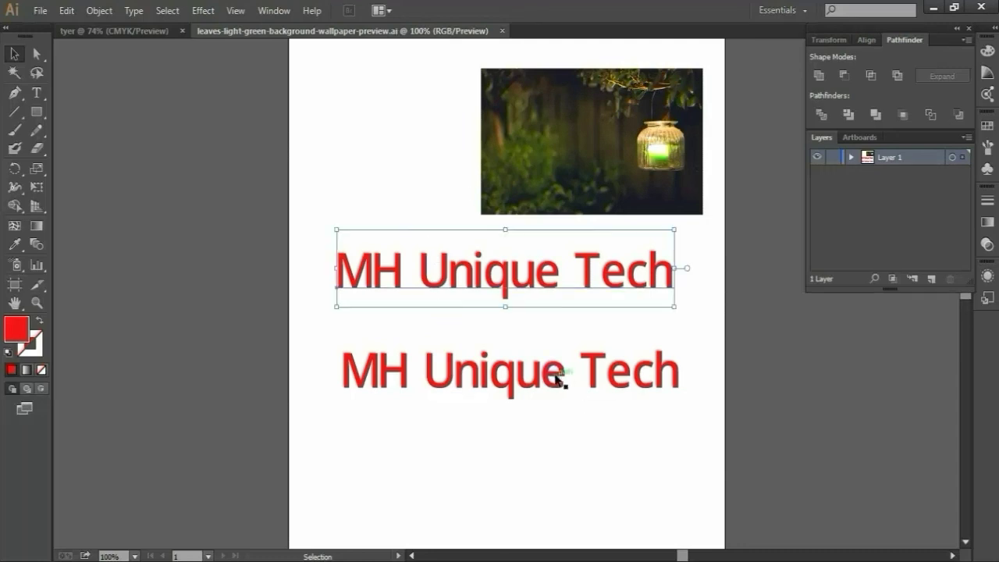
{"action": "left_click", "coordinate": [525, 443]}
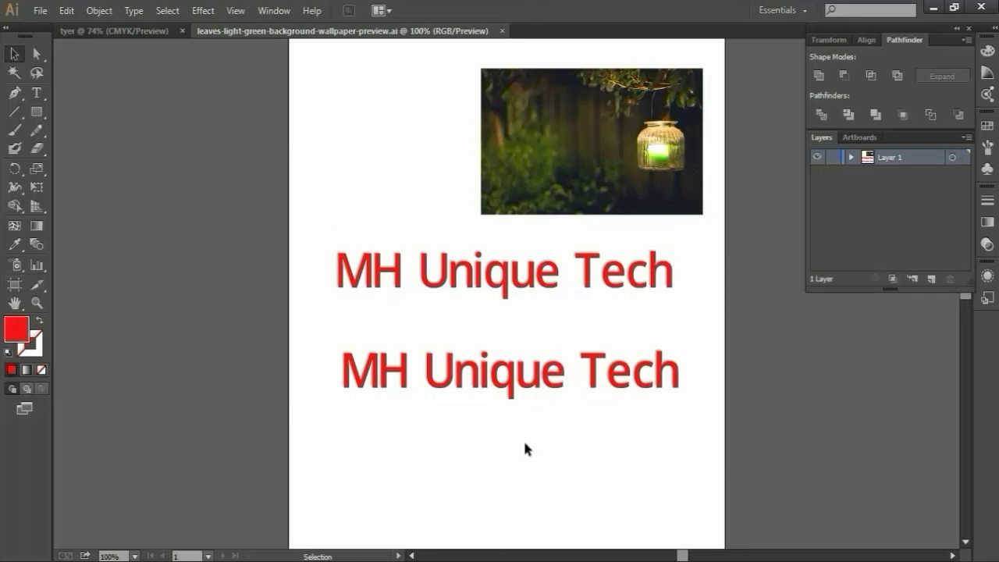
{"action": "left_click", "coordinate": [511, 382]}
{"action": "left_click", "coordinate": [571, 455]}
{"action": "left_click", "coordinate": [510, 390]}
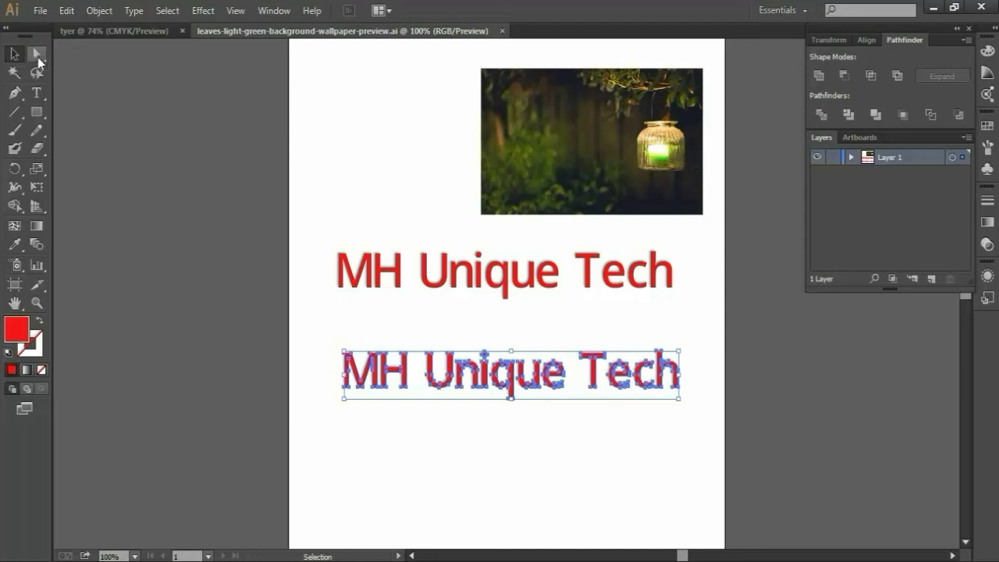
{"action": "left_click", "coordinate": [10, 72]}
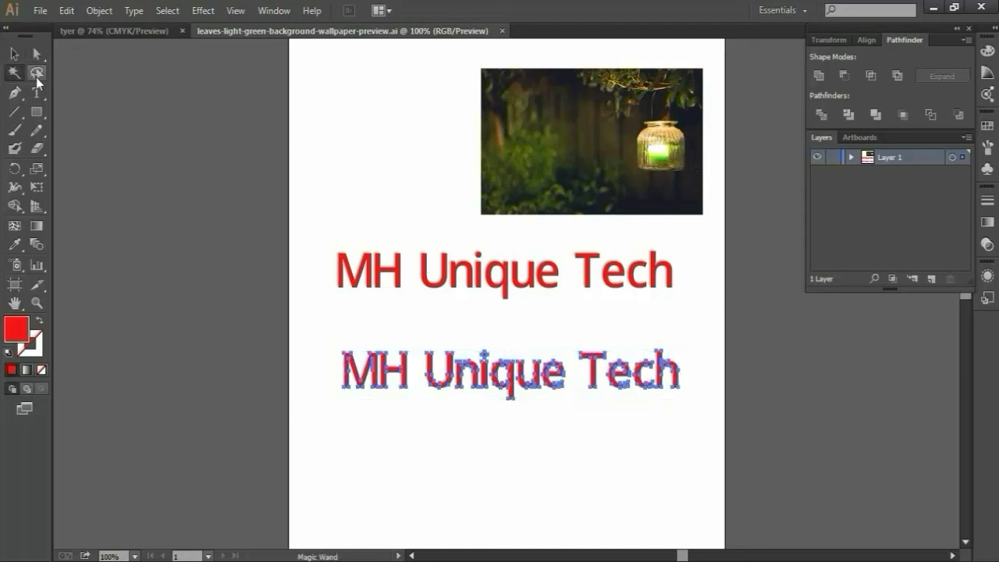
{"action": "left_click", "coordinate": [37, 74]}
{"action": "left_click", "coordinate": [367, 130]}
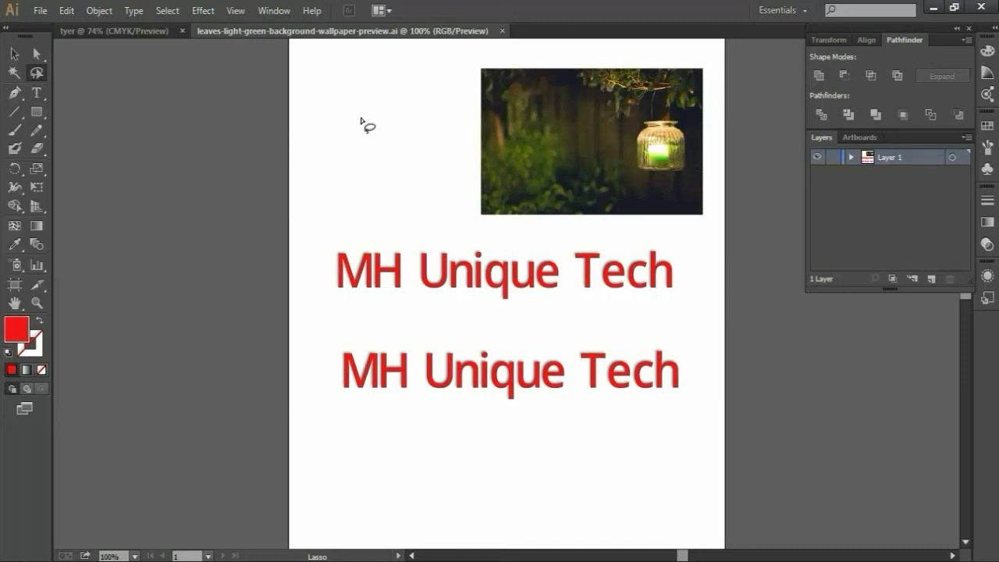
{"action": "left_click", "coordinate": [118, 31]}
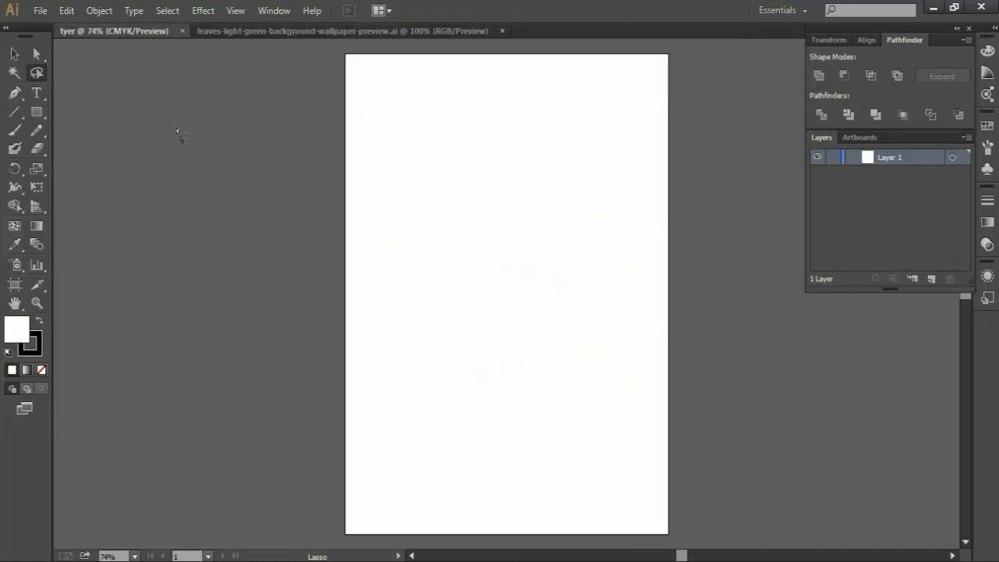
{"action": "left_click", "coordinate": [242, 31]}
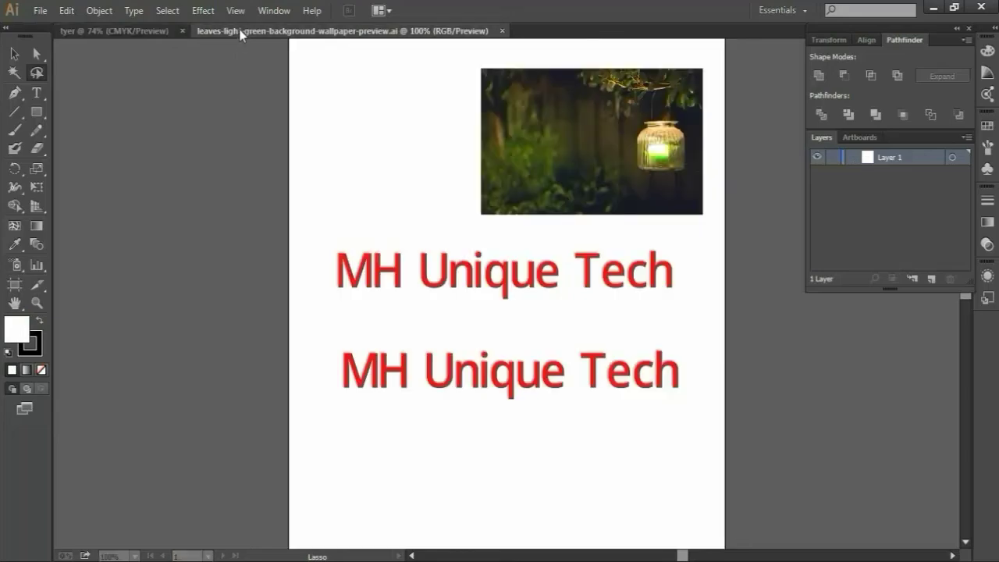